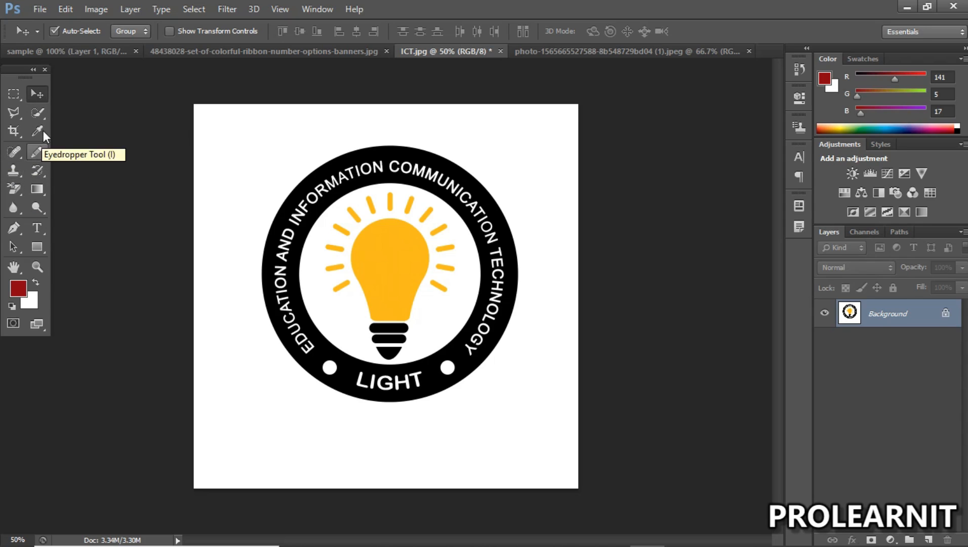
{"action": "left_click", "coordinate": [37, 95]}
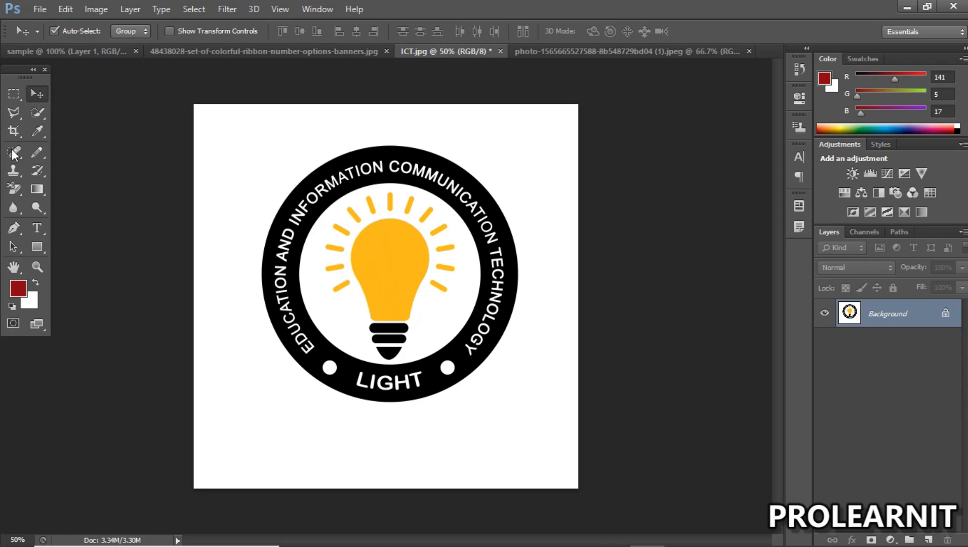
{"action": "left_click", "coordinate": [16, 93]}
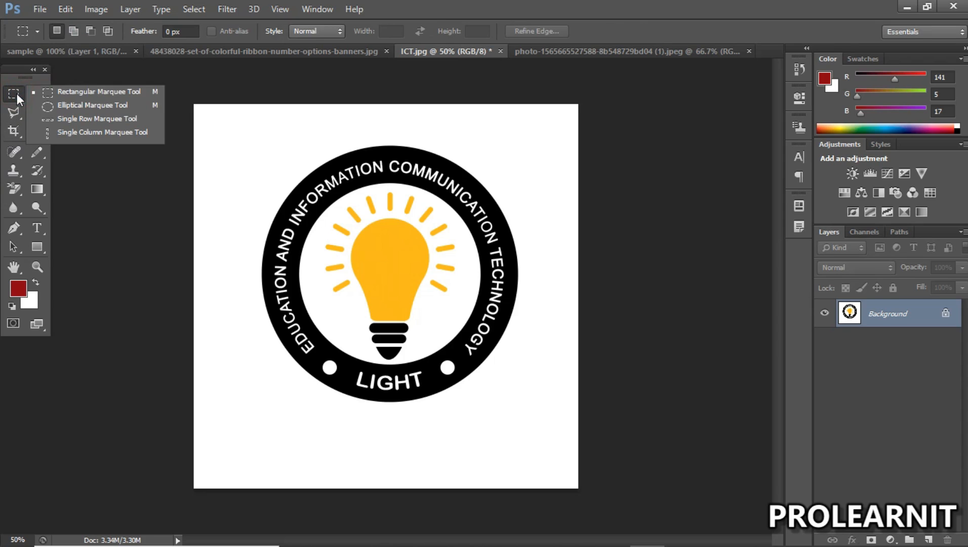
{"action": "mouse_move", "coordinate": [13, 111]}
{"action": "left_mouse_down"}
{"action": "mouse_move", "coordinate": [75, 126]}
{"action": "mouse_move", "coordinate": [87, 145]}
{"action": "left_mouse_up"}
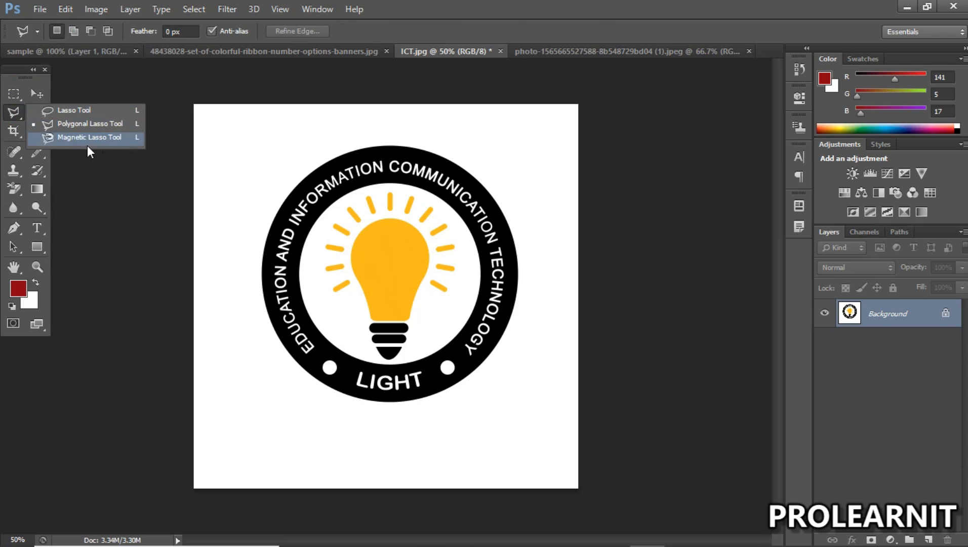
{"action": "mouse_move", "coordinate": [22, 128]}
{"action": "left_mouse_down"}
{"action": "mouse_move", "coordinate": [14, 115]}
{"action": "mouse_move", "coordinate": [37, 134]}
{"action": "mouse_move", "coordinate": [96, 132]}
{"action": "left_mouse_up"}
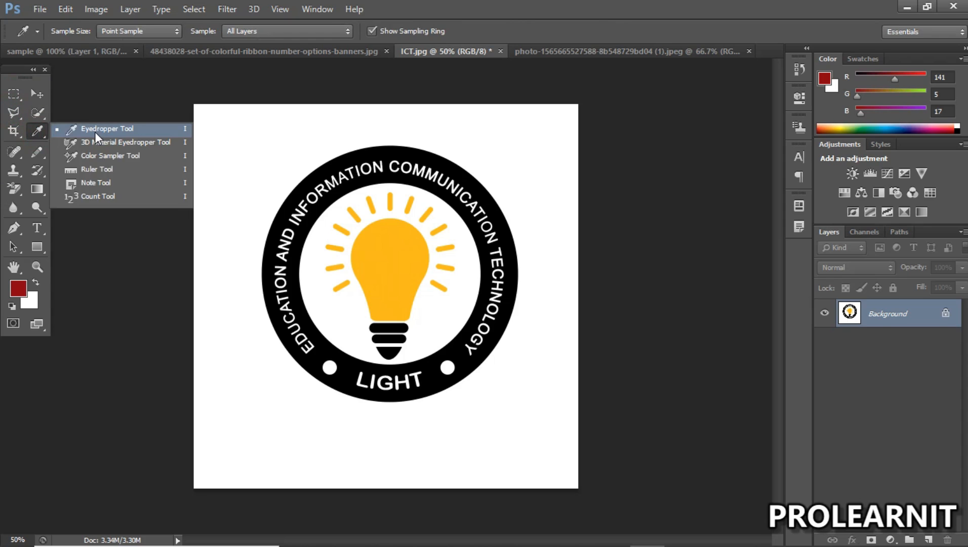
{"action": "left_click", "coordinate": [37, 154]}
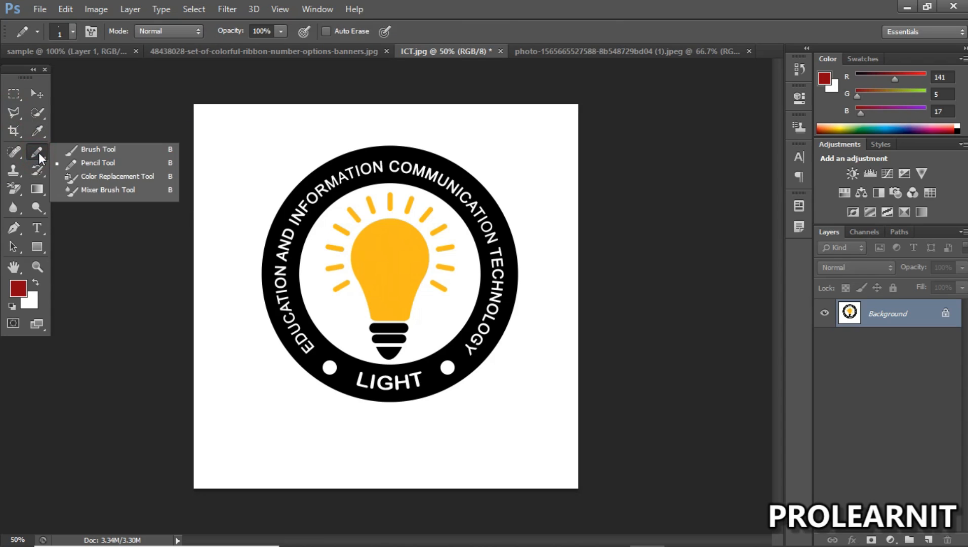
{"action": "left_click", "coordinate": [20, 187]}
{"action": "mouse_move", "coordinate": [19, 188]}
{"action": "left_mouse_down"}
{"action": "mouse_move", "coordinate": [73, 192]}
{"action": "mouse_move", "coordinate": [43, 187]}
{"action": "left_mouse_up"}
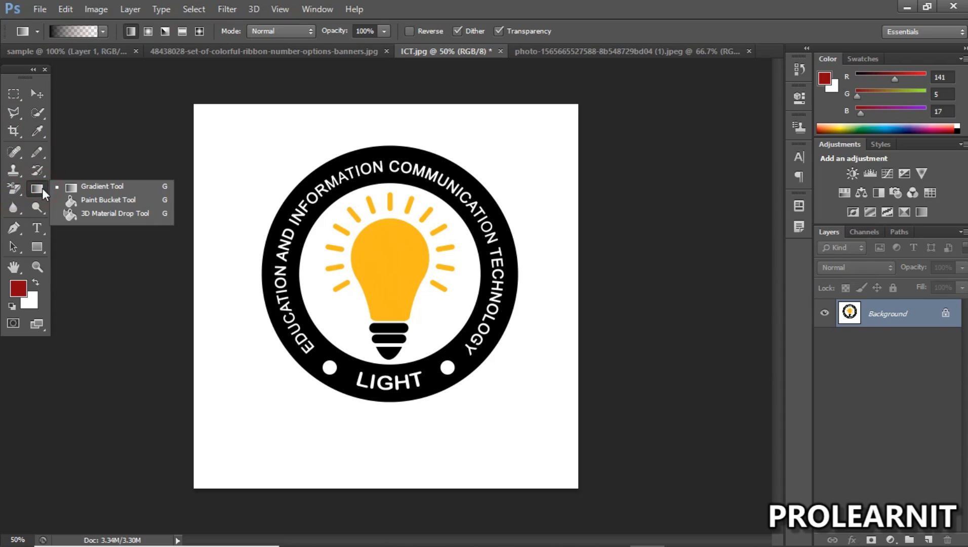
{"action": "left_click", "coordinate": [36, 93]}
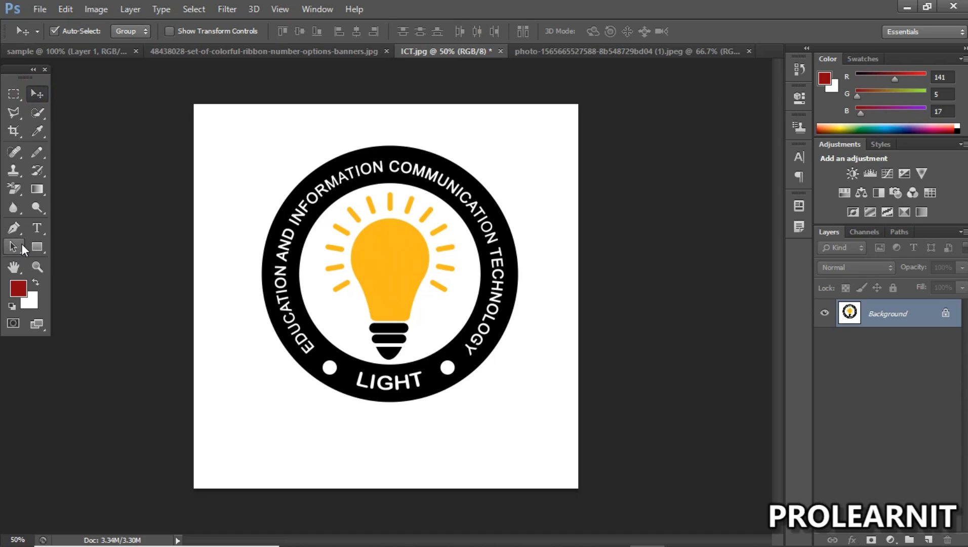
Step: Try the Eraser Tool on the locked Background across the upper part of the black ring, and undo the strokes
{"action": "left_click", "coordinate": [7, 191]}
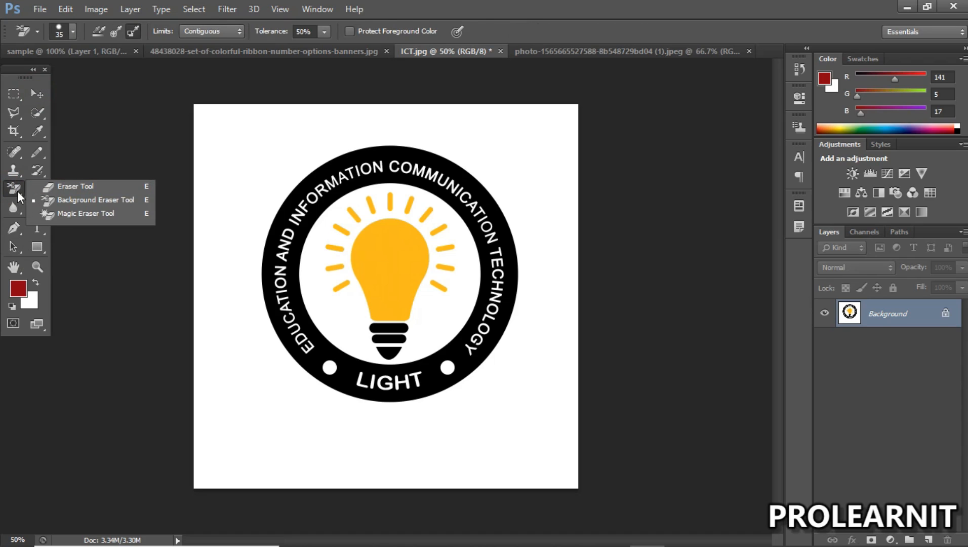
{"action": "left_click", "coordinate": [14, 191]}
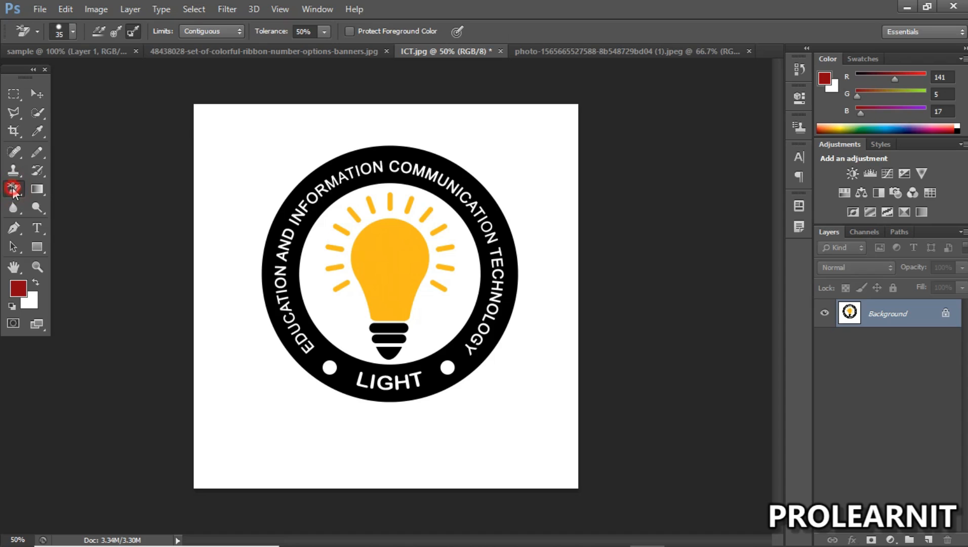
{"action": "left_click", "coordinate": [18, 189]}
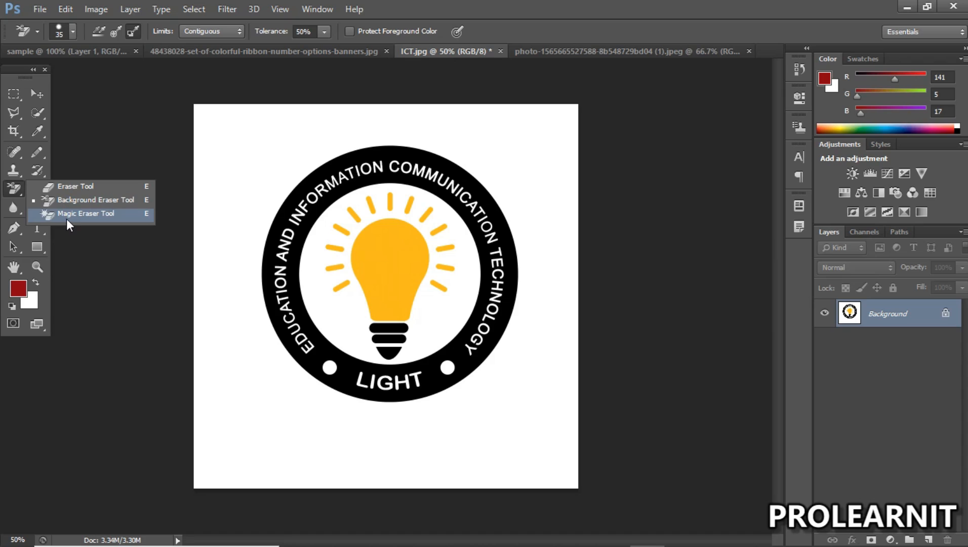
{"action": "left_click", "coordinate": [62, 187]}
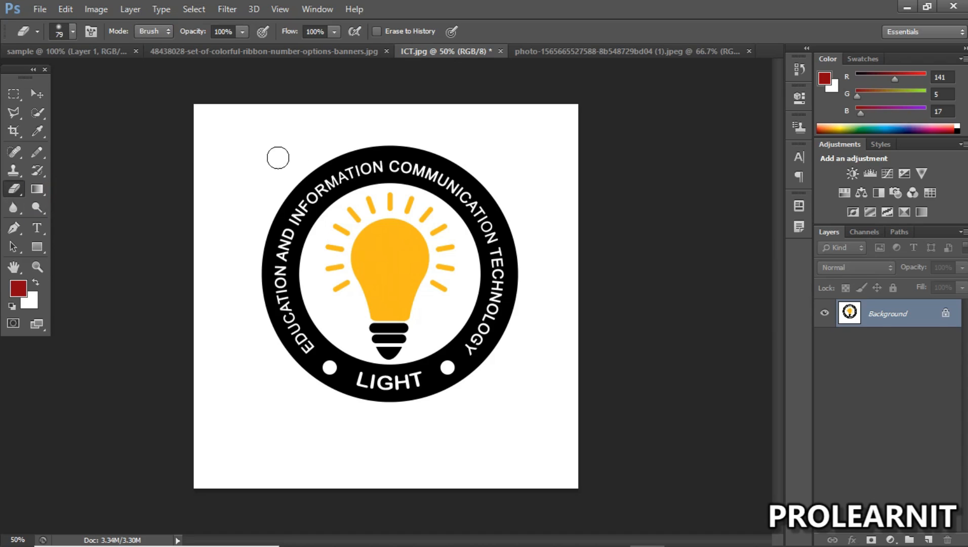
{"action": "left_click", "coordinate": [276, 177]}
{"action": "left_click", "coordinate": [367, 136]}
{"action": "mouse_move", "coordinate": [368, 136]}
{"action": "left_mouse_down"}
{"action": "mouse_move", "coordinate": [449, 175]}
{"action": "mouse_move", "coordinate": [476, 222]}
{"action": "mouse_move", "coordinate": [489, 282]}
{"action": "left_mouse_up"}
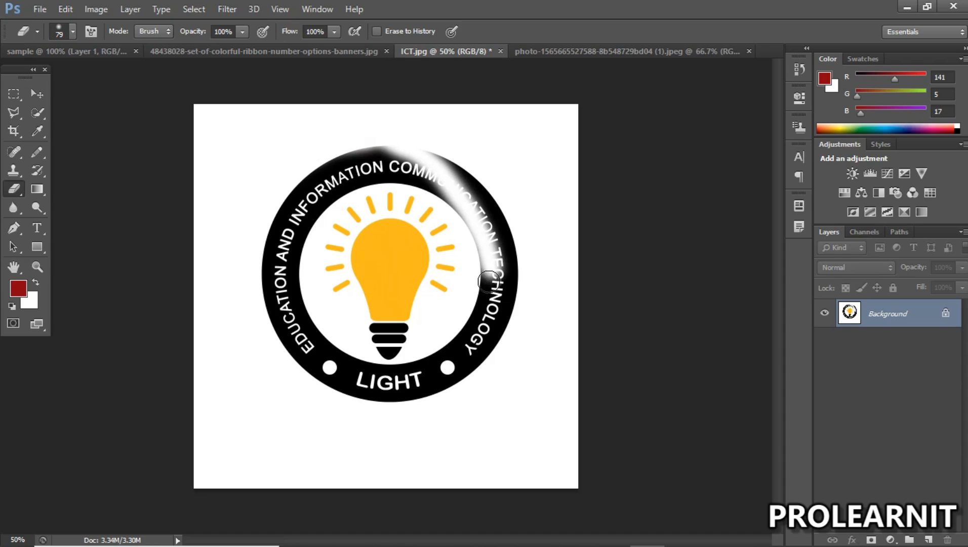
{"action": "key", "text": "ctrl+z"}
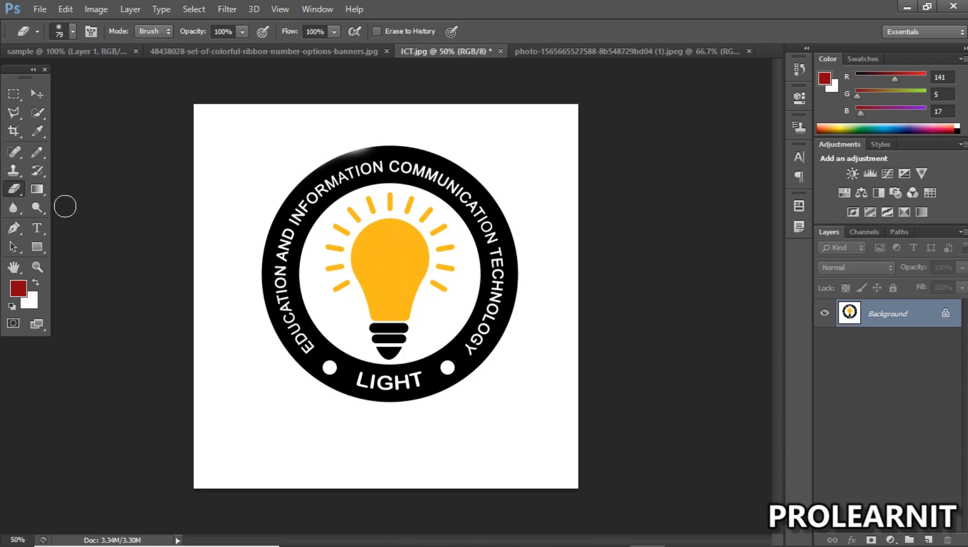
Step: Convert the locked Background into a regular editable layer named Layer 0
{"action": "left_click", "coordinate": [34, 93]}
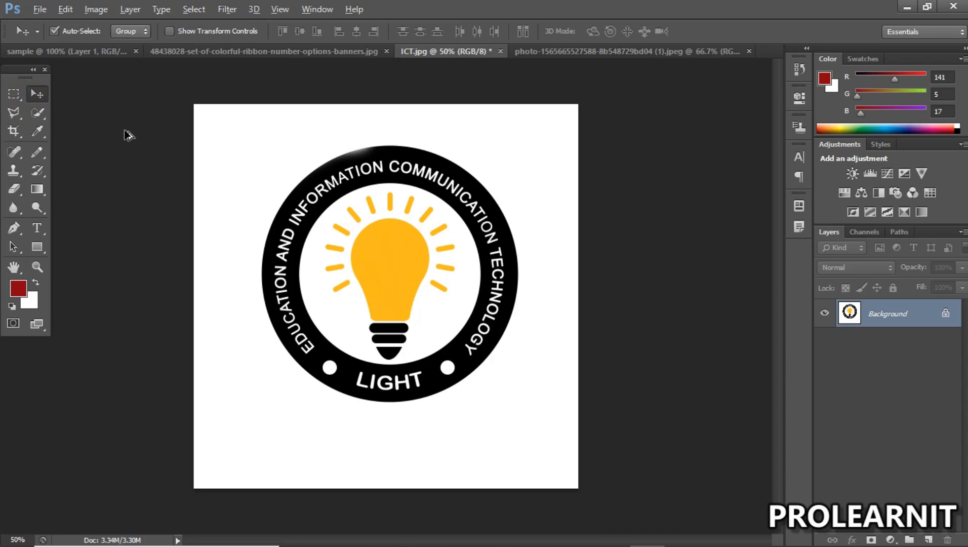
{"action": "double_click", "coordinate": [918, 315]}
{"action": "left_click", "coordinate": [601, 168]}
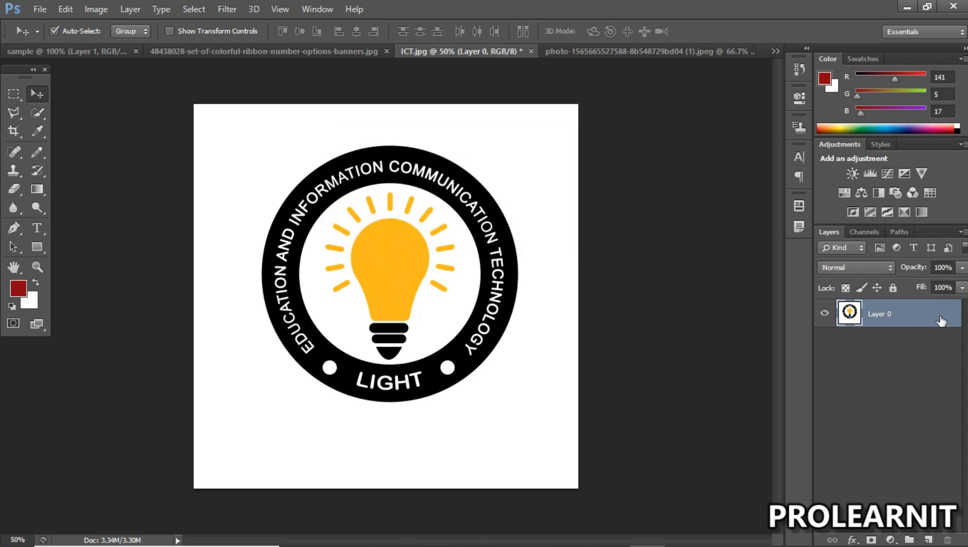
Step: Try erasing the white background all around the circular logo with the Eraser Tool, and undo the strokes
{"action": "left_click", "coordinate": [14, 188]}
{"action": "left_click", "coordinate": [90, 187]}
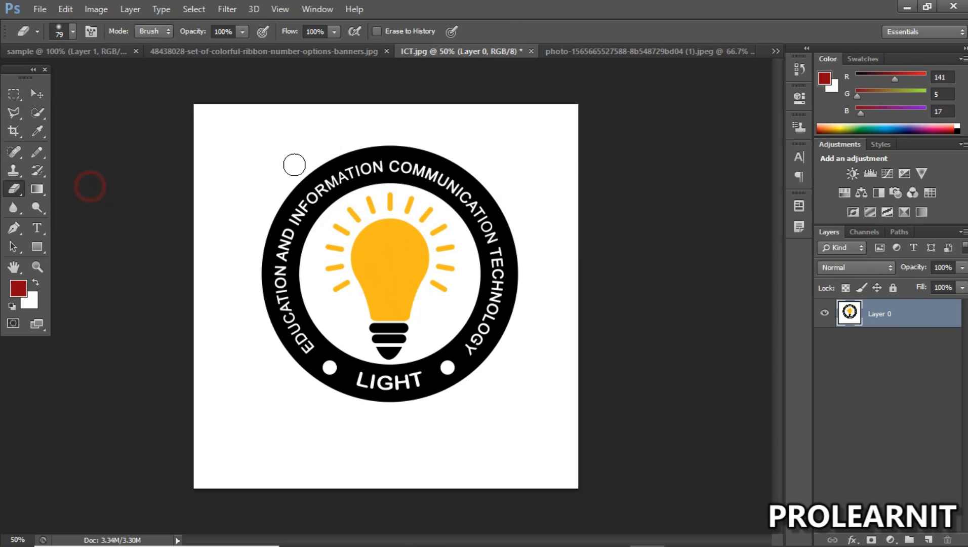
{"action": "left_click_drag", "start_coordinate": [296, 158], "coordinate": [354, 134]}
{"action": "mouse_move", "coordinate": [271, 154]}
{"action": "left_mouse_down"}
{"action": "mouse_move", "coordinate": [252, 172]}
{"action": "mouse_move", "coordinate": [228, 228]}
{"action": "mouse_move", "coordinate": [250, 161]}
{"action": "mouse_move", "coordinate": [241, 129]}
{"action": "mouse_move", "coordinate": [214, 209]}
{"action": "mouse_move", "coordinate": [193, 162]}
{"action": "mouse_move", "coordinate": [190, 119]}
{"action": "mouse_move", "coordinate": [211, 165]}
{"action": "mouse_move", "coordinate": [201, 111]}
{"action": "mouse_move", "coordinate": [289, 121]}
{"action": "mouse_move", "coordinate": [235, 148]}
{"action": "mouse_move", "coordinate": [235, 136]}
{"action": "mouse_move", "coordinate": [228, 140]}
{"action": "mouse_move", "coordinate": [278, 138]}
{"action": "mouse_move", "coordinate": [241, 145]}
{"action": "mouse_move", "coordinate": [277, 120]}
{"action": "mouse_move", "coordinate": [325, 114]}
{"action": "mouse_move", "coordinate": [226, 121]}
{"action": "left_mouse_up"}
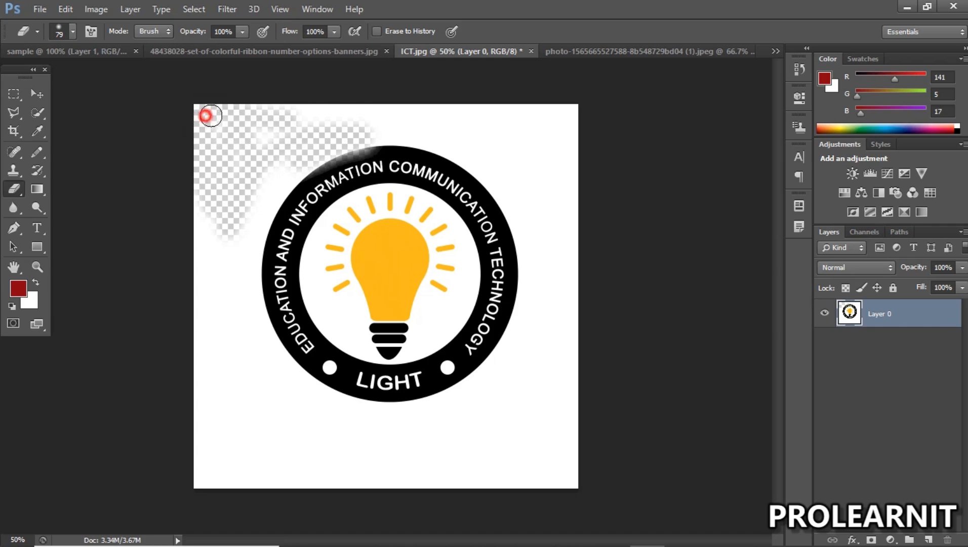
{"action": "mouse_move", "coordinate": [335, 123]}
{"action": "left_mouse_down"}
{"action": "mouse_move", "coordinate": [464, 116]}
{"action": "mouse_move", "coordinate": [553, 150]}
{"action": "mouse_move", "coordinate": [483, 140]}
{"action": "mouse_move", "coordinate": [584, 105]}
{"action": "mouse_move", "coordinate": [446, 98]}
{"action": "mouse_move", "coordinate": [369, 112]}
{"action": "mouse_move", "coordinate": [476, 153]}
{"action": "mouse_move", "coordinate": [500, 174]}
{"action": "mouse_move", "coordinate": [552, 286]}
{"action": "mouse_move", "coordinate": [557, 230]}
{"action": "mouse_move", "coordinate": [532, 159]}
{"action": "mouse_move", "coordinate": [557, 261]}
{"action": "mouse_move", "coordinate": [540, 371]}
{"action": "mouse_move", "coordinate": [500, 414]}
{"action": "mouse_move", "coordinate": [452, 427]}
{"action": "mouse_move", "coordinate": [343, 410]}
{"action": "mouse_move", "coordinate": [248, 358]}
{"action": "mouse_move", "coordinate": [223, 282]}
{"action": "mouse_move", "coordinate": [243, 198]}
{"action": "mouse_move", "coordinate": [263, 162]}
{"action": "mouse_move", "coordinate": [246, 276]}
{"action": "mouse_move", "coordinate": [272, 345]}
{"action": "mouse_move", "coordinate": [253, 353]}
{"action": "left_mouse_up"}
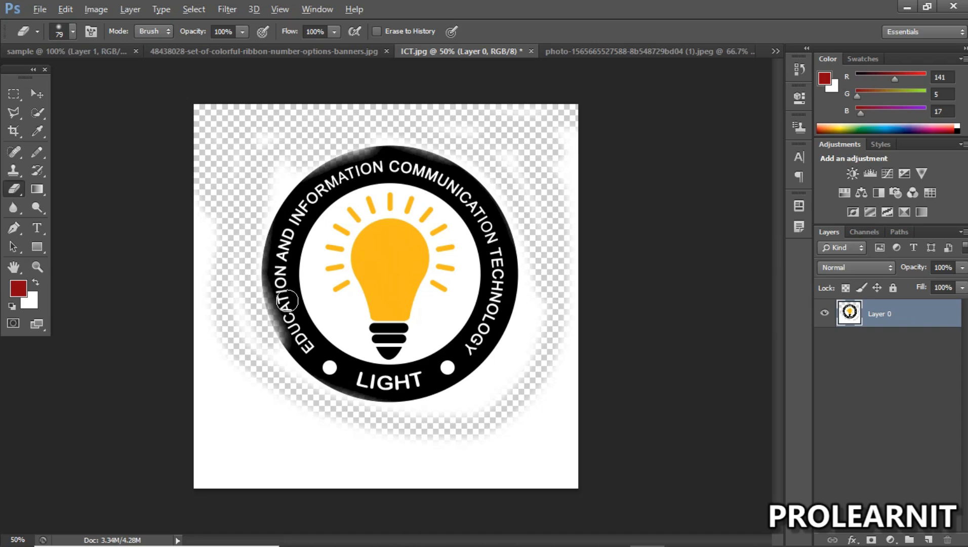
{"action": "key", "text": "ctrl+alt+z"}
{"action": "key", "text": "ctrl+alt+z"}
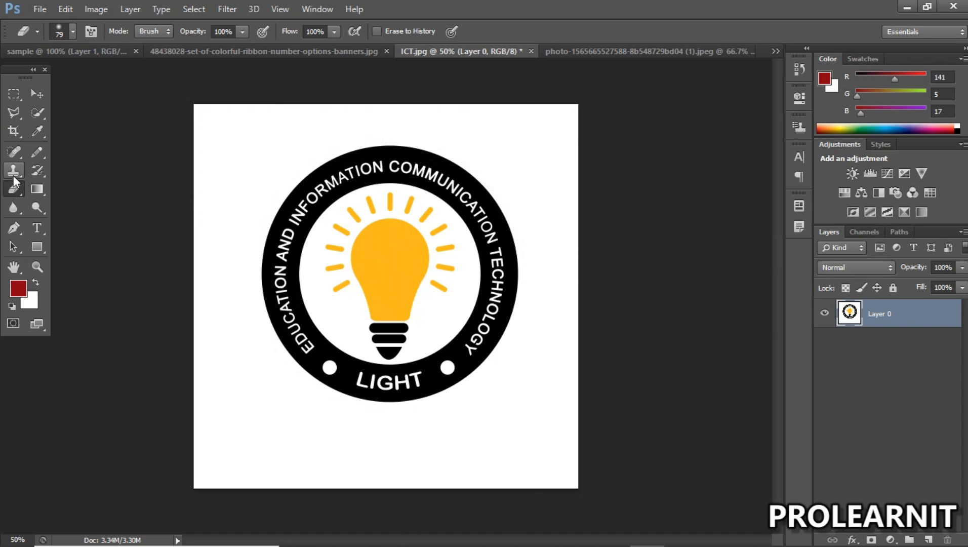
Step: Try an Eraser stroke down the outer left side of the black ring, and undo it
{"action": "left_click", "coordinate": [13, 188]}
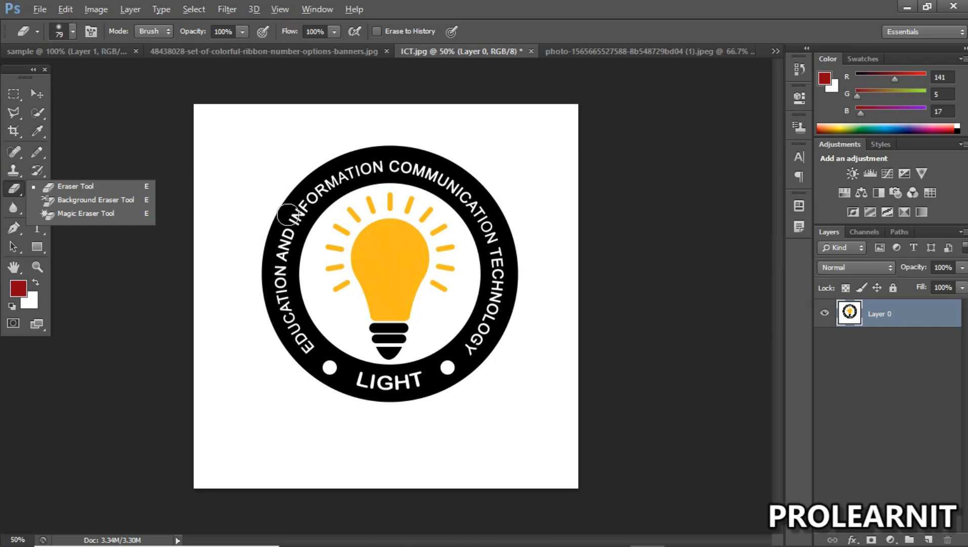
{"action": "left_click", "coordinate": [19, 188]}
{"action": "left_click", "coordinate": [296, 197]}
{"action": "left_click", "coordinate": [270, 181]}
{"action": "mouse_move", "coordinate": [269, 184]}
{"action": "left_mouse_down"}
{"action": "mouse_move", "coordinate": [248, 232]}
{"action": "mouse_move", "coordinate": [251, 289]}
{"action": "left_mouse_up"}
{"action": "key", "text": "ctrl+z"}
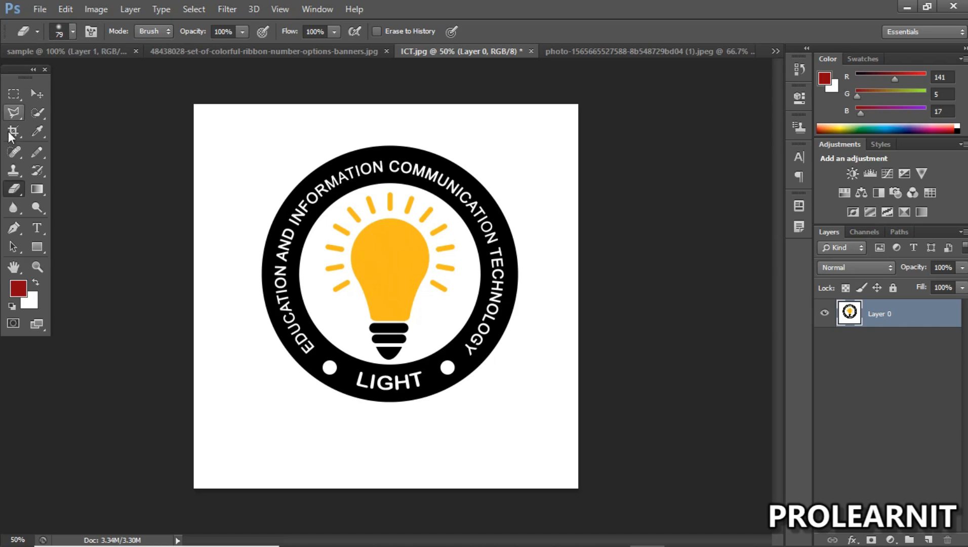
{"action": "left_click", "coordinate": [37, 190]}
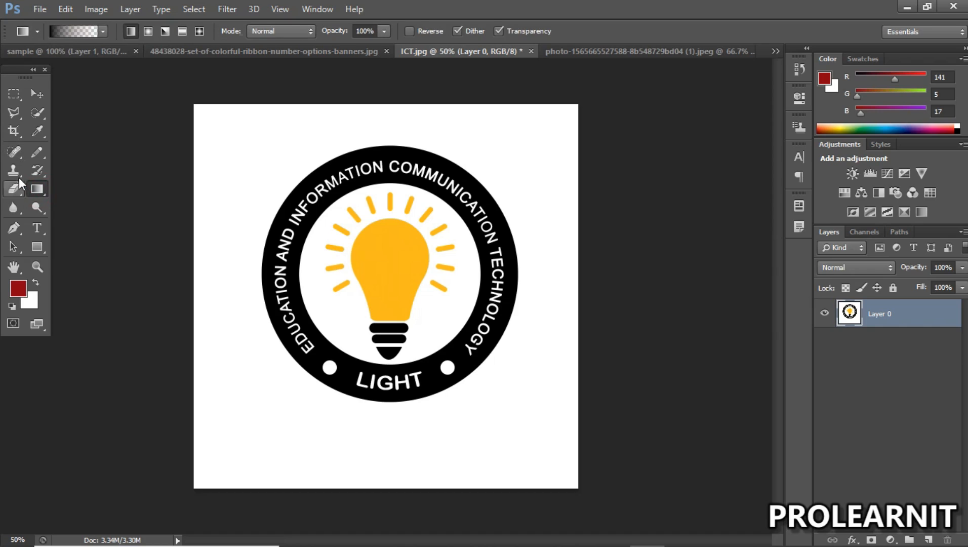
{"action": "left_click", "coordinate": [14, 171]}
{"action": "left_click", "coordinate": [17, 187]}
{"action": "left_click", "coordinate": [37, 153]}
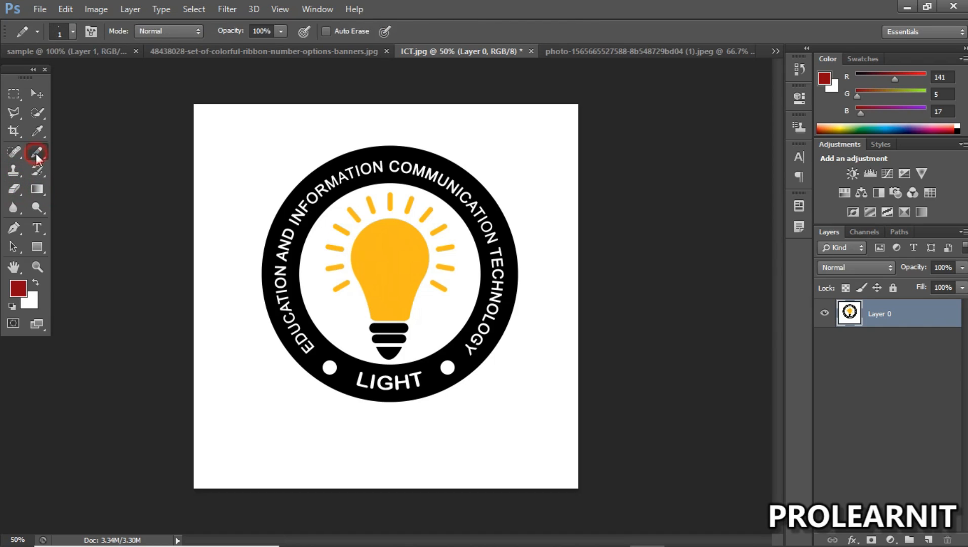
{"action": "left_click", "coordinate": [38, 134]}
{"action": "left_click", "coordinate": [37, 112]}
{"action": "left_click", "coordinate": [36, 93]}
{"action": "left_click", "coordinate": [14, 94]}
{"action": "left_click", "coordinate": [13, 112]}
{"action": "left_click", "coordinate": [14, 131]}
{"action": "left_click", "coordinate": [13, 152]}
{"action": "left_click", "coordinate": [14, 189]}
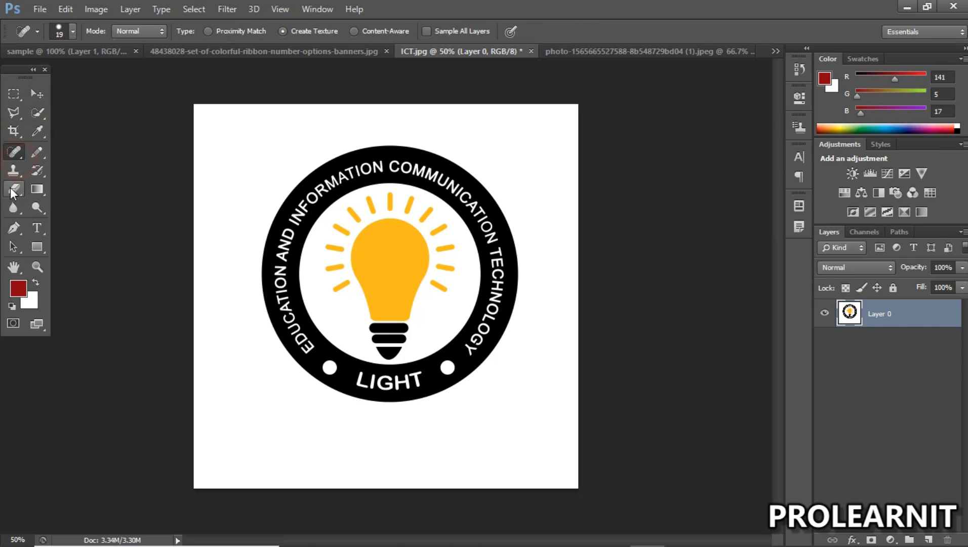
{"action": "left_click", "coordinate": [14, 207]}
{"action": "left_click", "coordinate": [14, 228]}
{"action": "left_click", "coordinate": [37, 207]}
Step: Set the Eraser Tool's flow to 45%
{"action": "left_click", "coordinate": [14, 188]}
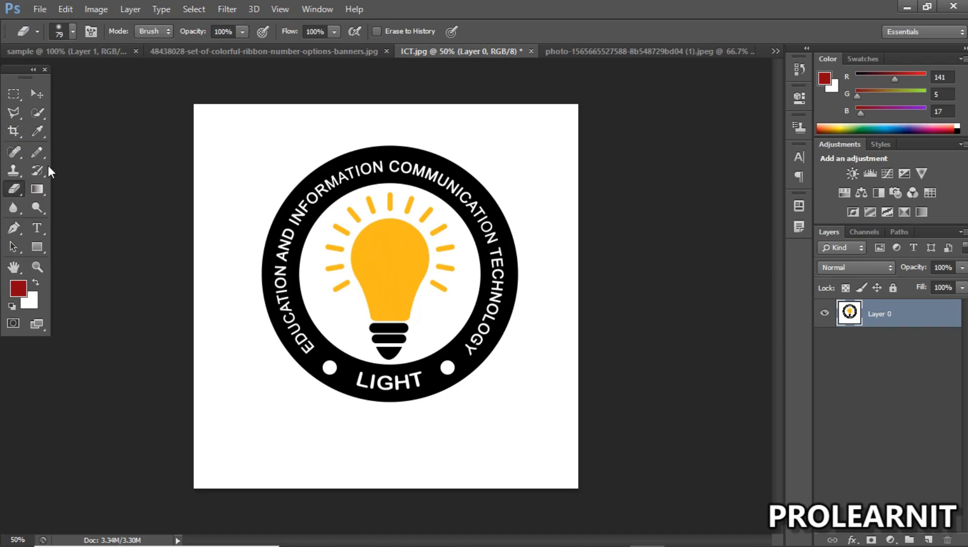
{"action": "left_click", "coordinate": [336, 34]}
{"action": "left_click_drag", "start_coordinate": [296, 47], "coordinate": [295, 46]}
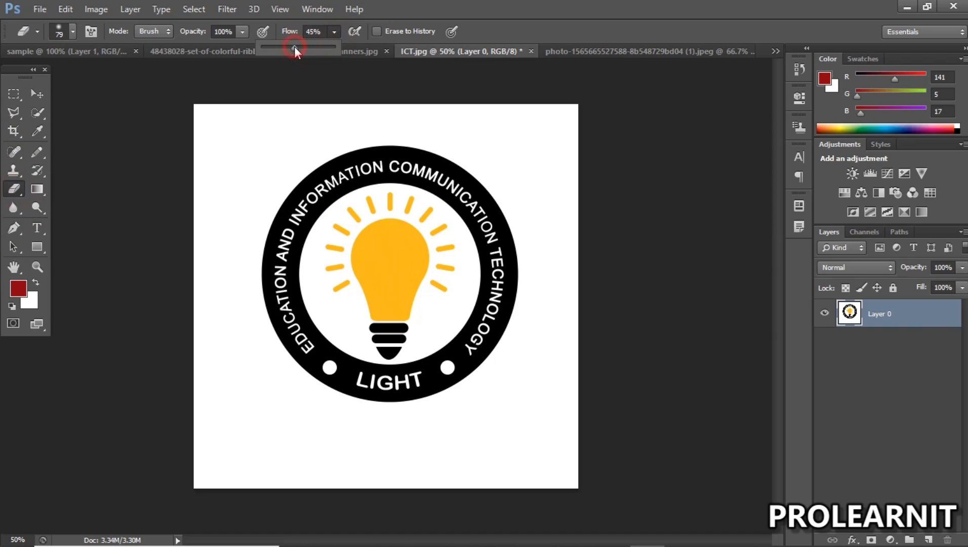
Step: Try erasing the white area beyond the ring's upper-left edge at the reduced flow, and undo it
{"action": "mouse_move", "coordinate": [253, 216]}
{"action": "left_mouse_down"}
{"action": "mouse_move", "coordinate": [312, 155]}
{"action": "mouse_move", "coordinate": [381, 128]}
{"action": "mouse_move", "coordinate": [328, 128]}
{"action": "mouse_move", "coordinate": [235, 198]}
{"action": "left_mouse_up"}
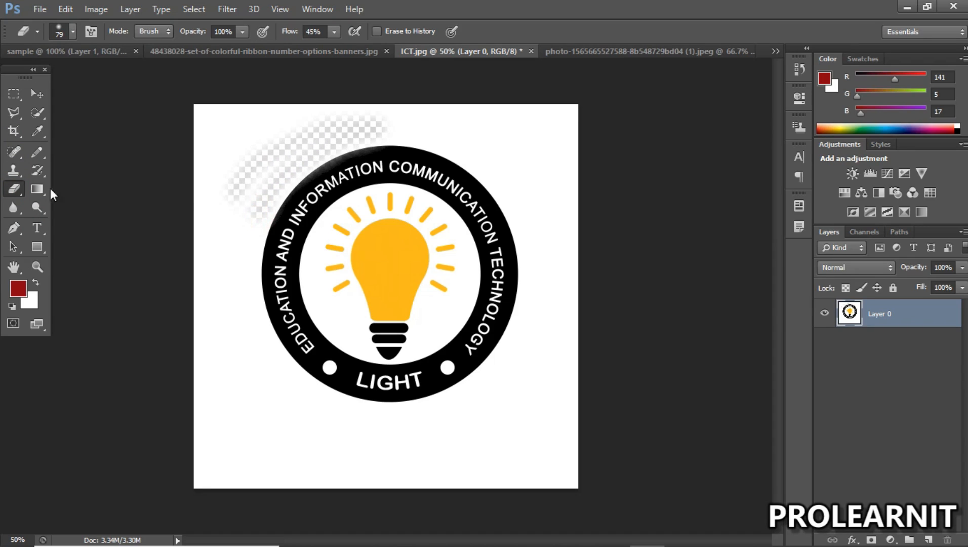
{"action": "key", "text": "ctrl+z"}
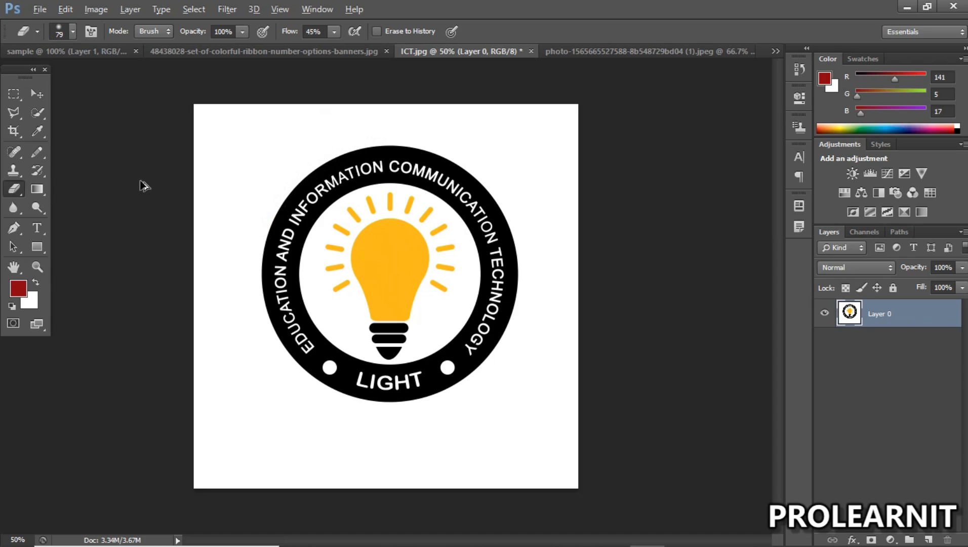
{"action": "left_click", "coordinate": [37, 93]}
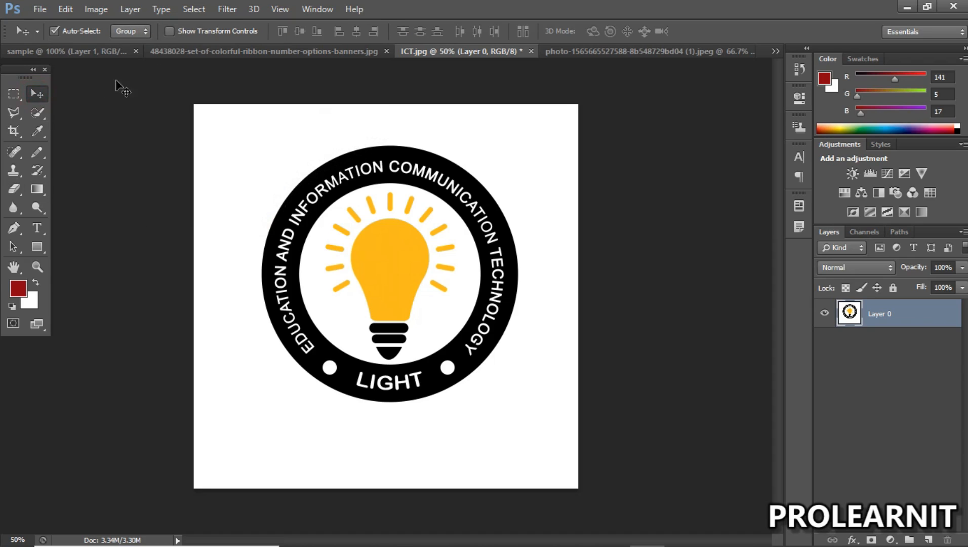
Step: Examine the Eraser Tool's brush size and hardness settings
{"action": "left_click", "coordinate": [15, 188]}
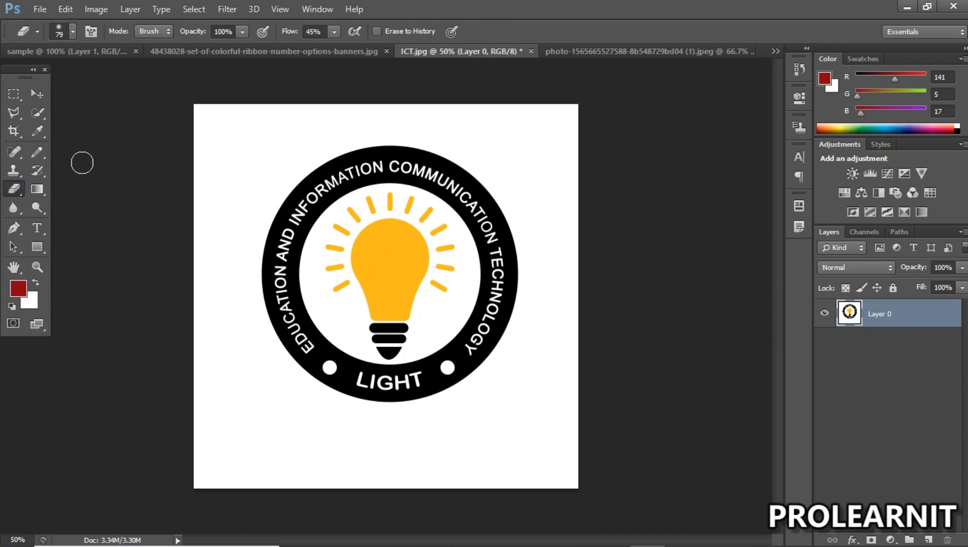
{"action": "left_click", "coordinate": [72, 32]}
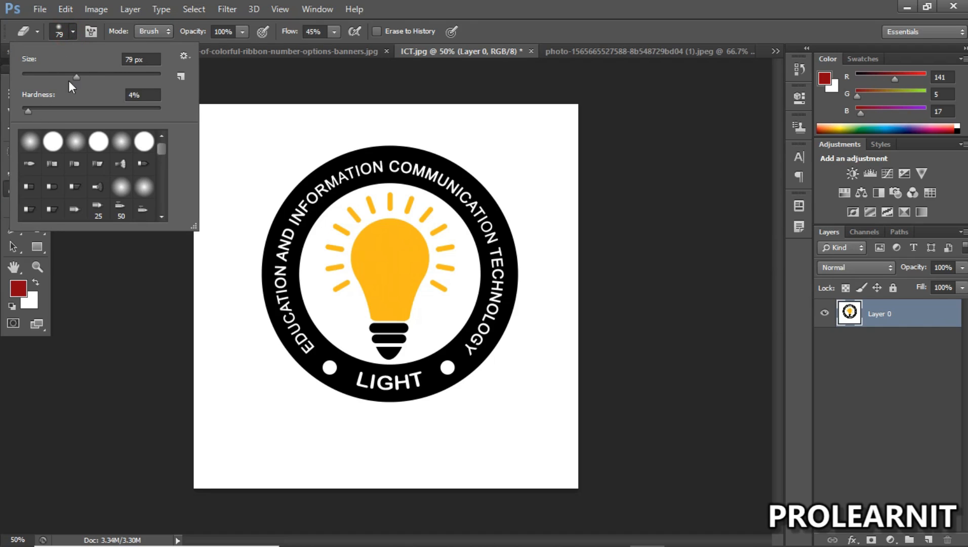
{"action": "left_click", "coordinate": [72, 33]}
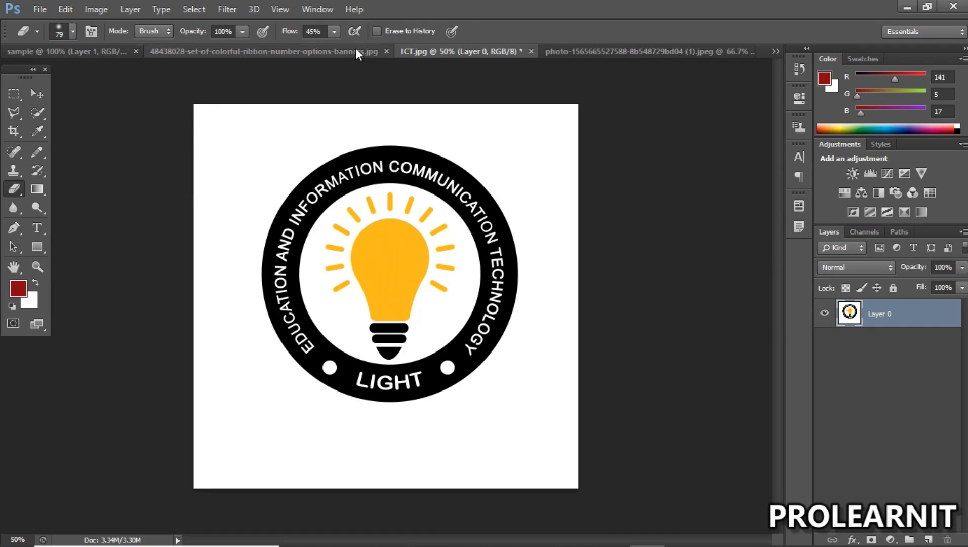
Step: Try the Background Eraser on the white area around the ring's top, right and left outer edges, and undo the strokes
{"action": "left_click", "coordinate": [17, 194]}
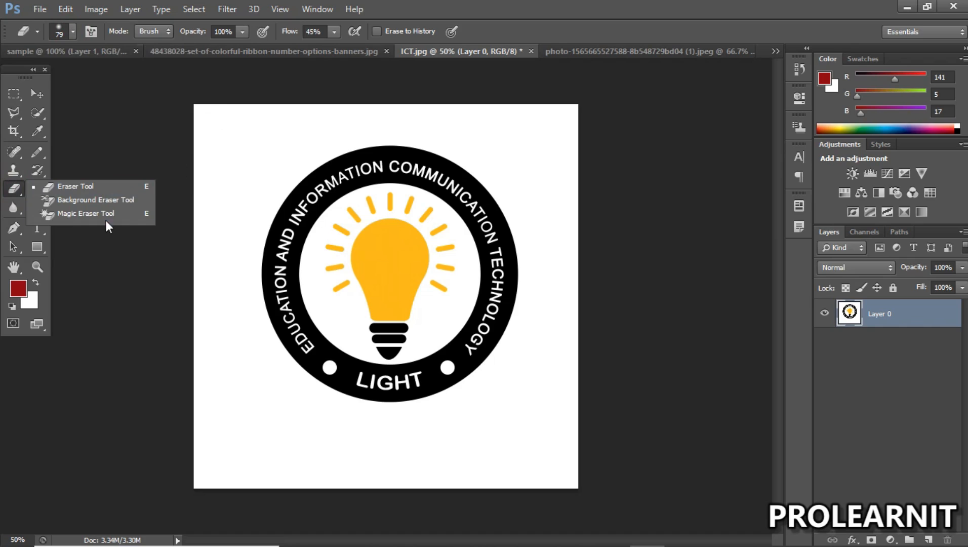
{"action": "left_click", "coordinate": [61, 199]}
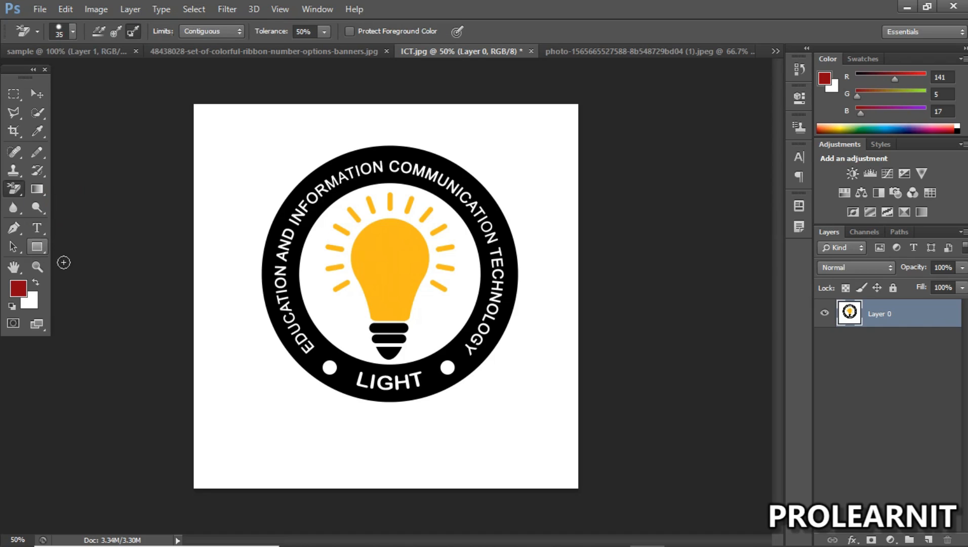
{"action": "left_click", "coordinate": [271, 190]}
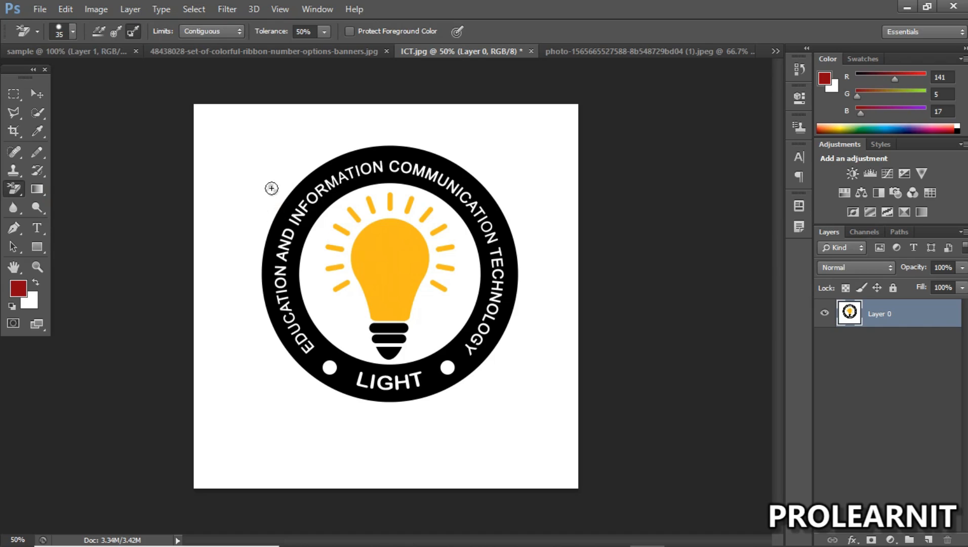
{"action": "mouse_move", "coordinate": [266, 200]}
{"action": "left_mouse_down"}
{"action": "mouse_move", "coordinate": [319, 151]}
{"action": "mouse_move", "coordinate": [331, 146]}
{"action": "mouse_move", "coordinate": [304, 167]}
{"action": "mouse_move", "coordinate": [384, 141]}
{"action": "mouse_move", "coordinate": [436, 147]}
{"action": "mouse_move", "coordinate": [487, 190]}
{"action": "left_mouse_up"}
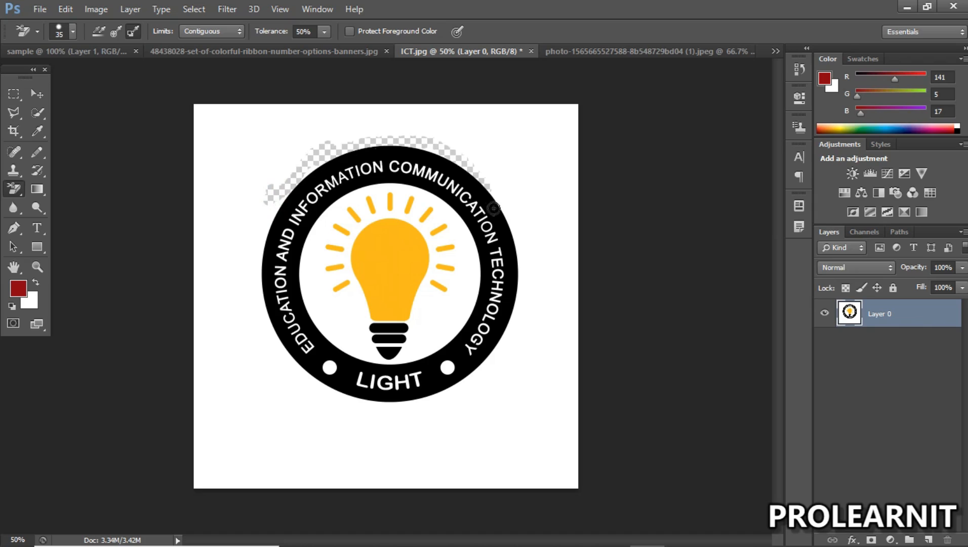
{"action": "mouse_move", "coordinate": [517, 292]}
{"action": "left_mouse_down"}
{"action": "mouse_move", "coordinate": [517, 341]}
{"action": "mouse_move", "coordinate": [520, 248]}
{"action": "mouse_move", "coordinate": [498, 198]}
{"action": "mouse_move", "coordinate": [470, 173]}
{"action": "left_mouse_up"}
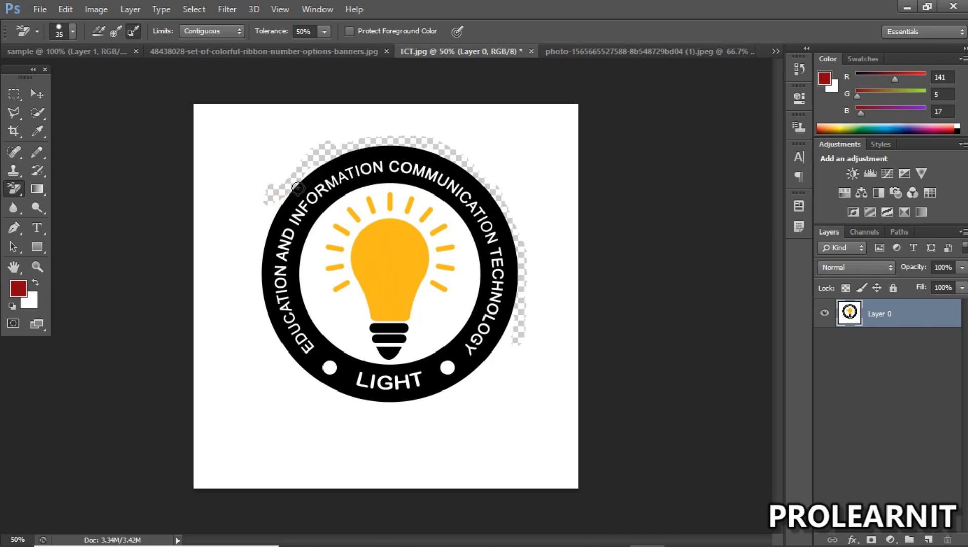
{"action": "mouse_move", "coordinate": [269, 238]}
{"action": "left_mouse_down"}
{"action": "mouse_move", "coordinate": [253, 290]}
{"action": "mouse_move", "coordinate": [285, 183]}
{"action": "mouse_move", "coordinate": [265, 230]}
{"action": "mouse_move", "coordinate": [296, 194]}
{"action": "mouse_move", "coordinate": [254, 300]}
{"action": "mouse_move", "coordinate": [273, 341]}
{"action": "mouse_move", "coordinate": [263, 298]}
{"action": "mouse_move", "coordinate": [301, 368]}
{"action": "mouse_move", "coordinate": [263, 327]}
{"action": "mouse_move", "coordinate": [323, 380]}
{"action": "left_mouse_up"}
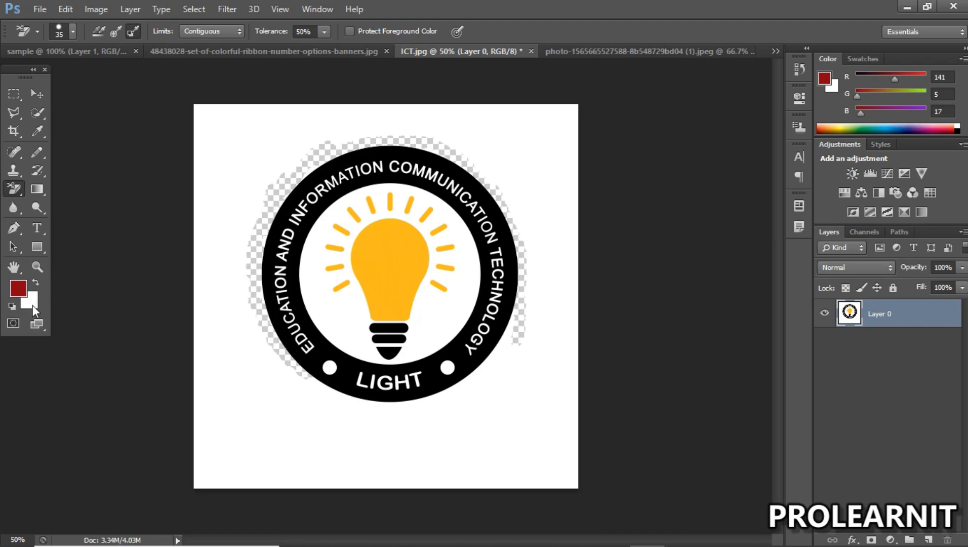
{"action": "left_click", "coordinate": [249, 151], "text": "alt"}
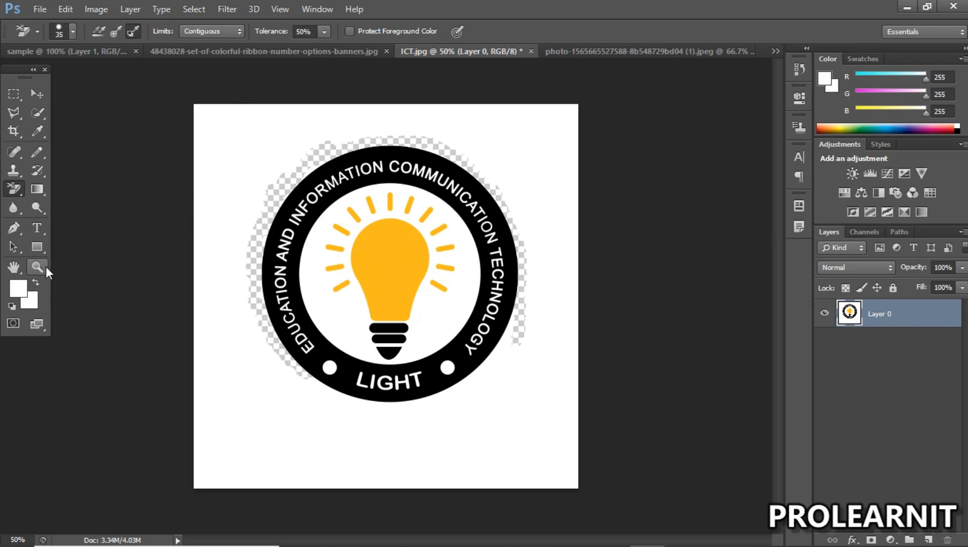
{"action": "key", "text": "ctrl+z"}
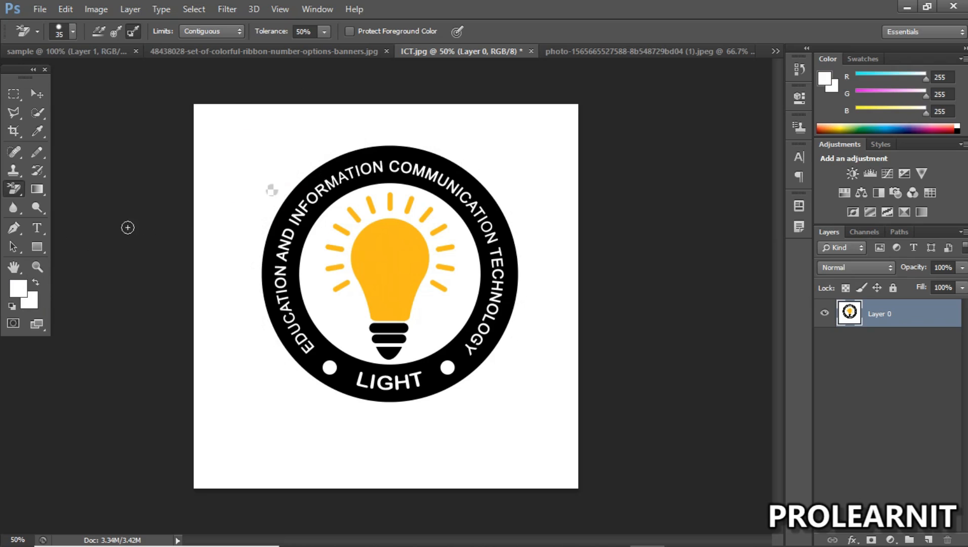
Step: Try the Background Eraser beyond the ring's upper-left edge, and on the black ring itself with white foreground and black background colors
{"action": "mouse_move", "coordinate": [276, 191]}
{"action": "left_mouse_down"}
{"action": "mouse_move", "coordinate": [329, 158]}
{"action": "mouse_move", "coordinate": [392, 139]}
{"action": "mouse_move", "coordinate": [429, 154]}
{"action": "left_mouse_up"}
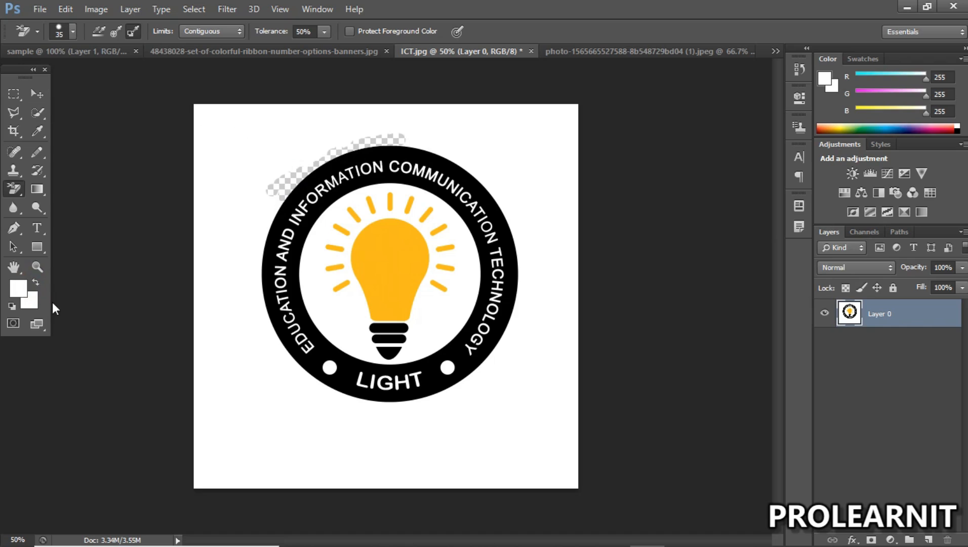
{"action": "key", "text": "d"}
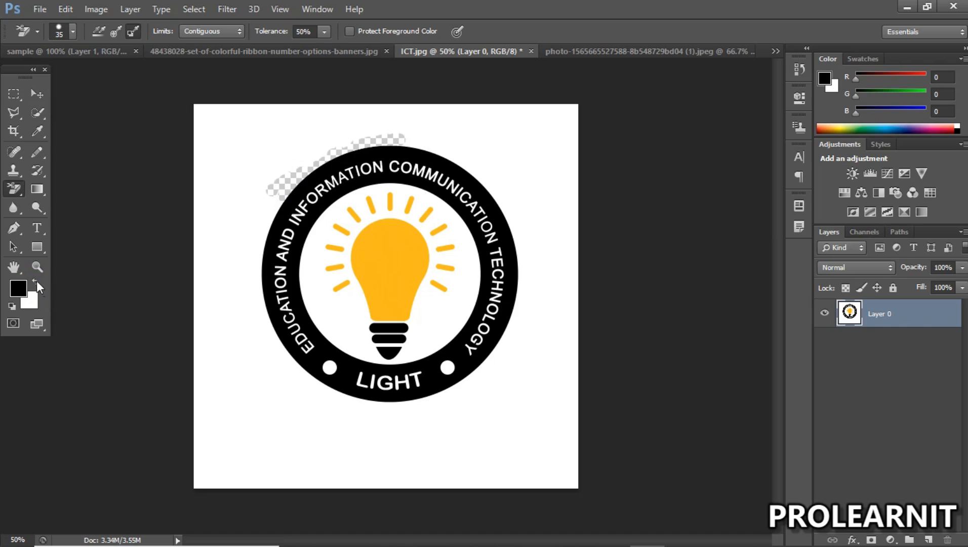
{"action": "left_click", "coordinate": [36, 282]}
{"action": "mouse_move", "coordinate": [302, 188]}
{"action": "left_mouse_down"}
{"action": "mouse_move", "coordinate": [365, 159]}
{"action": "mouse_move", "coordinate": [331, 161]}
{"action": "mouse_move", "coordinate": [293, 185]}
{"action": "mouse_move", "coordinate": [324, 164]}
{"action": "mouse_move", "coordinate": [377, 148]}
{"action": "mouse_move", "coordinate": [423, 153]}
{"action": "mouse_move", "coordinate": [383, 155]}
{"action": "left_mouse_up"}
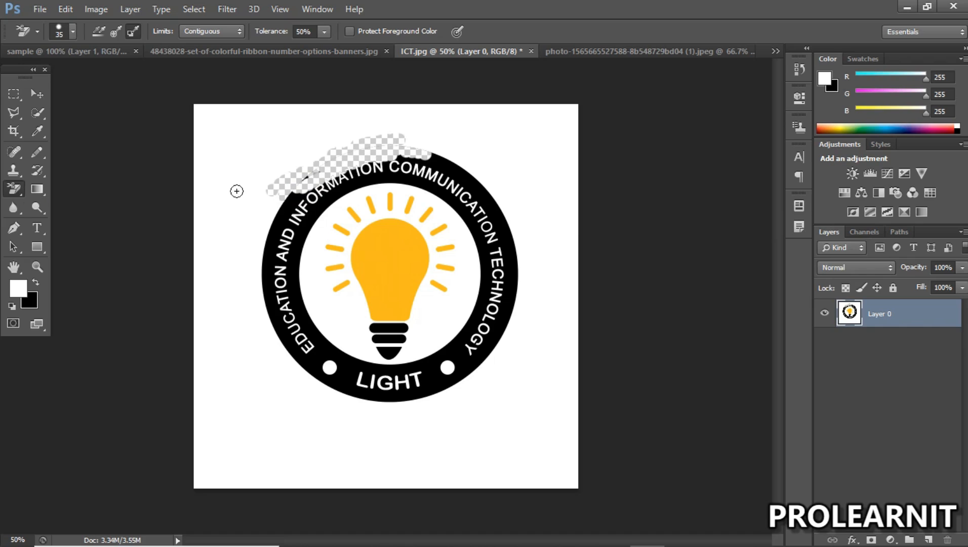
{"action": "mouse_move", "coordinate": [298, 198]}
{"action": "left_mouse_down"}
{"action": "mouse_move", "coordinate": [273, 246]}
{"action": "mouse_move", "coordinate": [273, 303]}
{"action": "left_mouse_up"}
{"action": "left_click_drag", "start_coordinate": [264, 263], "coordinate": [277, 219]}
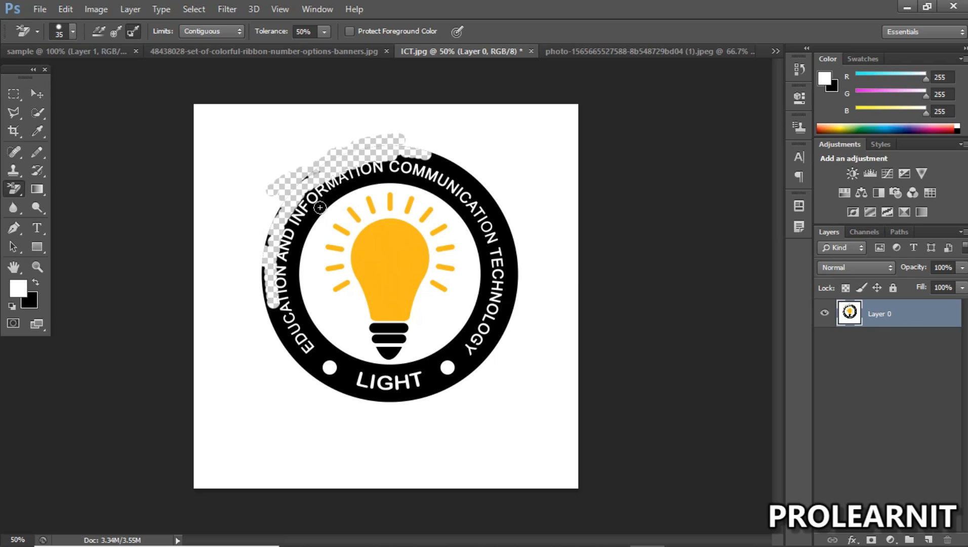
Step: Undo the Background Eraser strokes and swap the colors back to black foreground and white background
{"action": "key", "text": "ctrl+alt+z"}
{"action": "key", "text": "ctrl+alt+z"}
{"action": "key", "text": "ctrl+alt+z"}
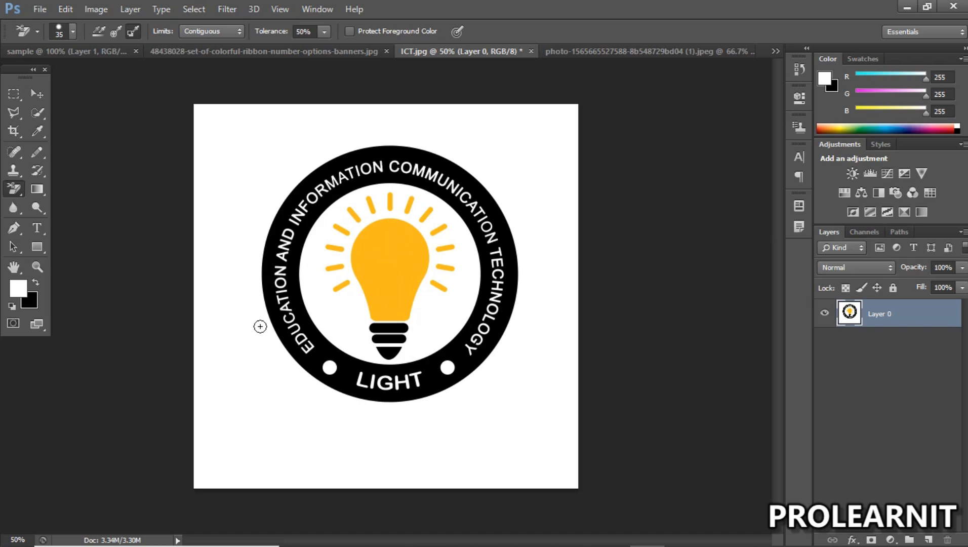
{"action": "key", "text": "x"}
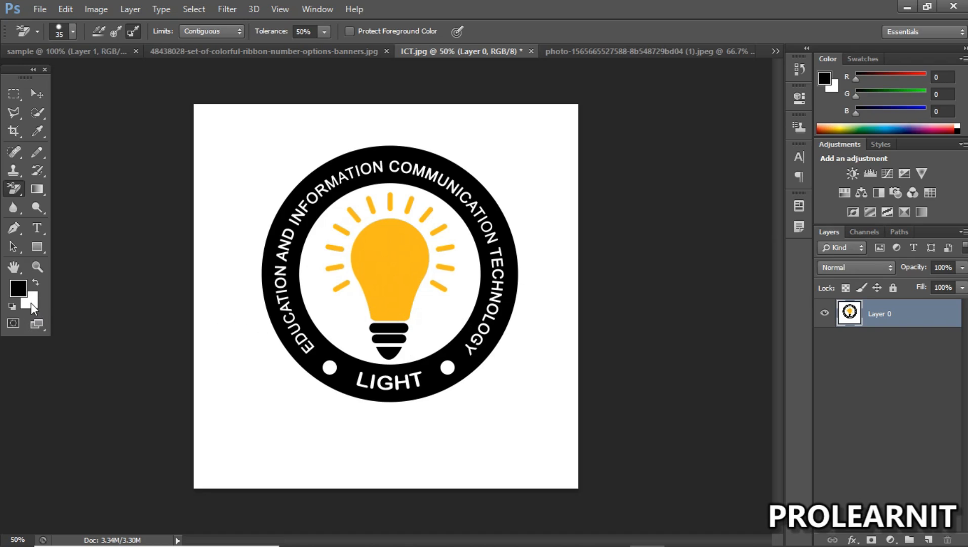
Step: Erase a band of white along the ring's upper-left outer edge with the Background Eraser
{"action": "left_click", "coordinate": [15, 190]}
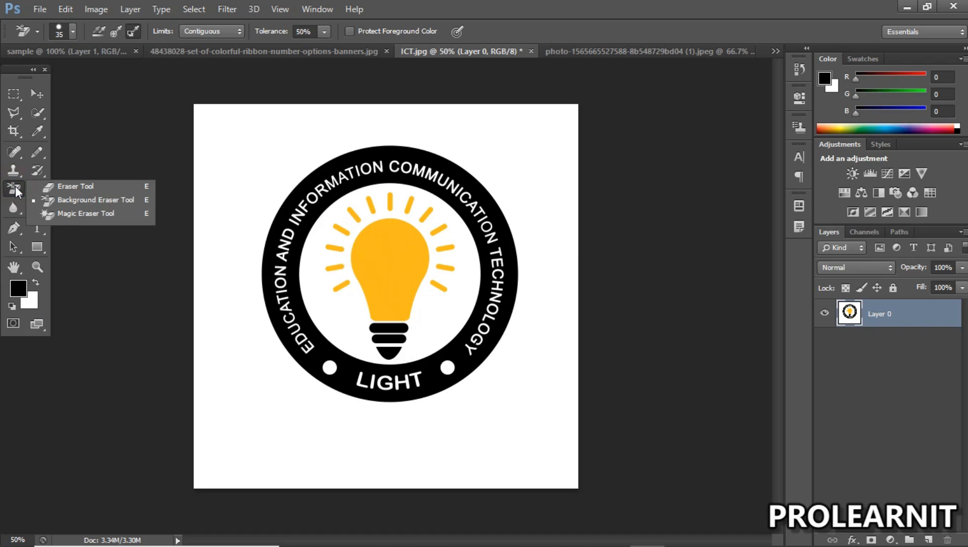
{"action": "left_click", "coordinate": [70, 201]}
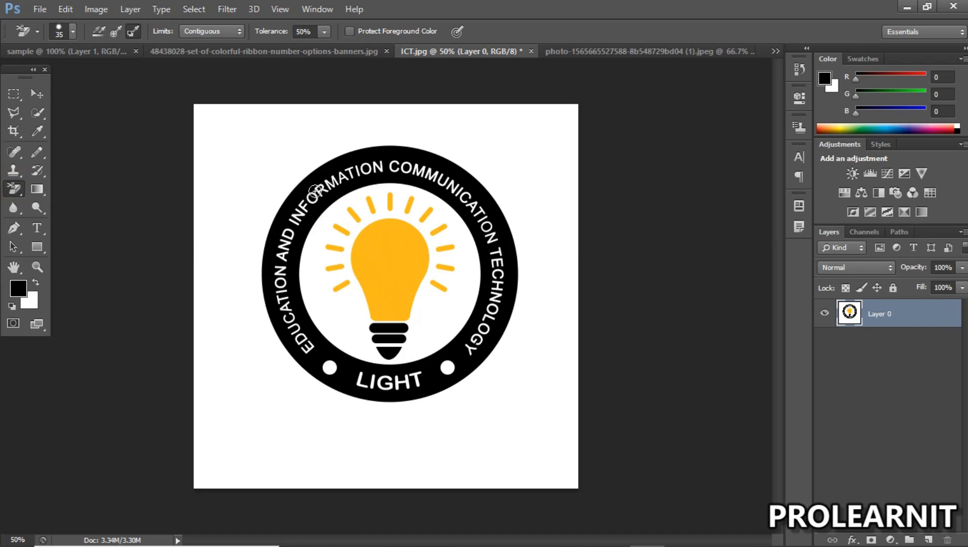
{"action": "mouse_move", "coordinate": [265, 224]}
{"action": "left_mouse_down"}
{"action": "mouse_move", "coordinate": [329, 198]}
{"action": "mouse_move", "coordinate": [317, 165]}
{"action": "mouse_move", "coordinate": [300, 180]}
{"action": "mouse_move", "coordinate": [375, 142]}
{"action": "mouse_move", "coordinate": [415, 150]}
{"action": "mouse_move", "coordinate": [405, 146]}
{"action": "mouse_move", "coordinate": [423, 161]}
{"action": "mouse_move", "coordinate": [416, 150]}
{"action": "mouse_move", "coordinate": [431, 144]}
{"action": "left_mouse_up"}
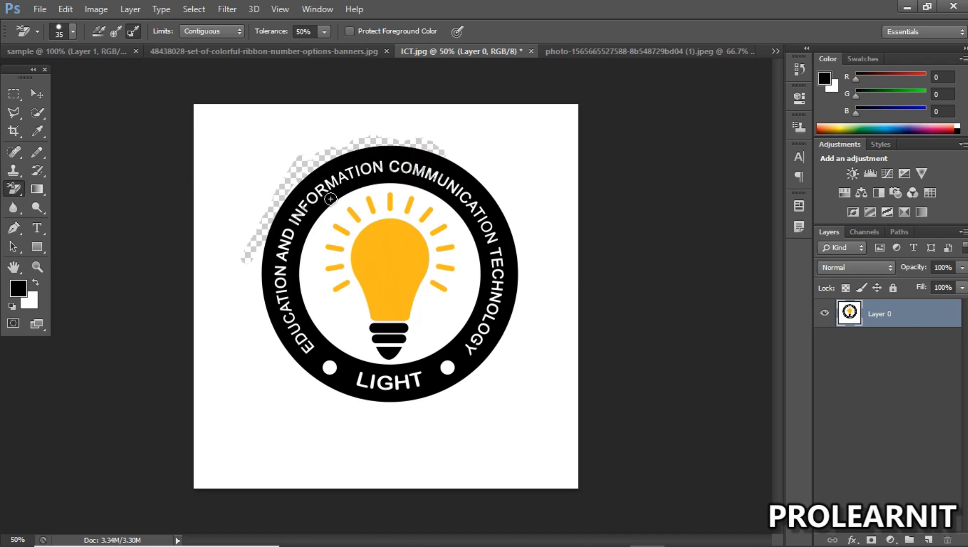
Step: Inspect the ring's upper lettering up close and erase white inside the letters T, I and O of INFORMATION with the Background Eraser
{"action": "key", "text": "z"}
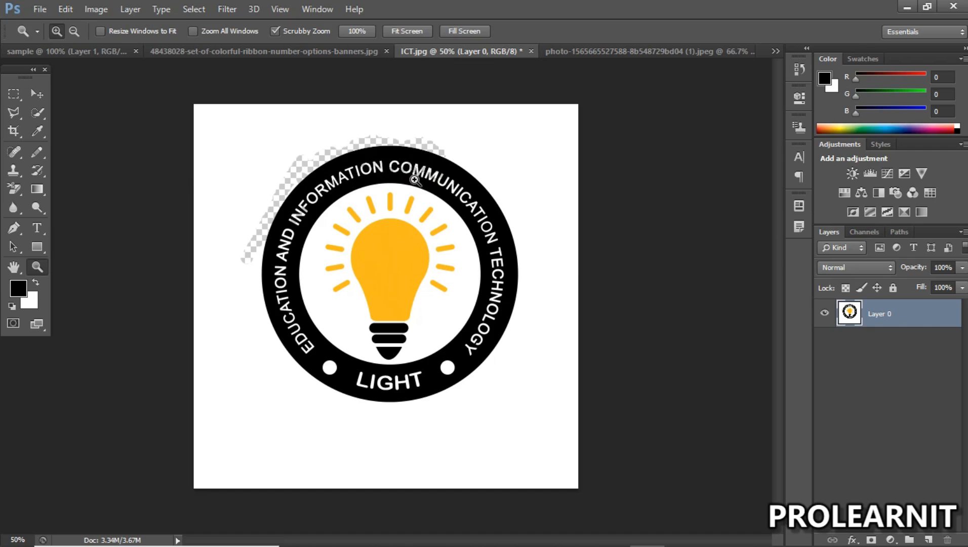
{"action": "left_click", "coordinate": [376, 163]}
{"action": "left_click_drag", "start_coordinate": [376, 163], "coordinate": [385, 172]}
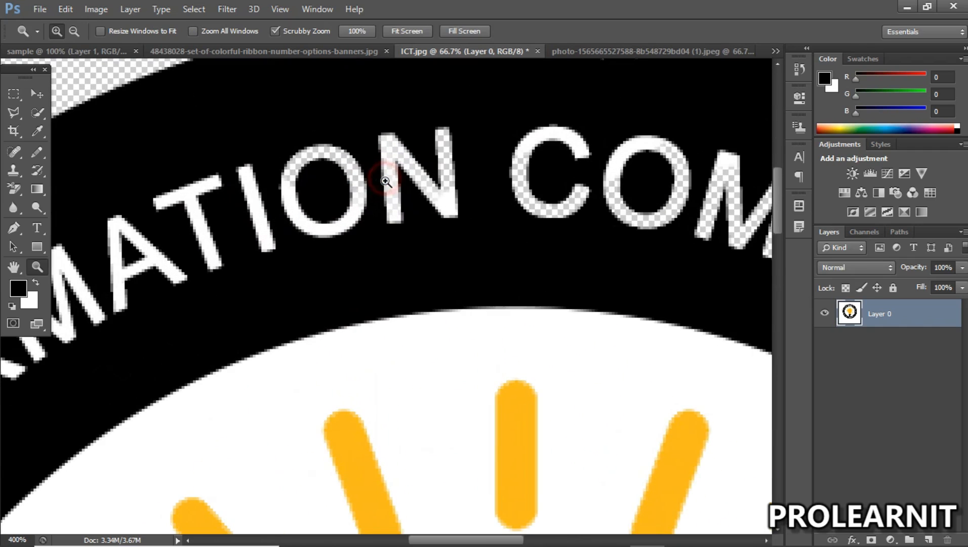
{"action": "left_click", "coordinate": [21, 190]}
{"action": "left_click_drag", "start_coordinate": [184, 216], "coordinate": [285, 212]}
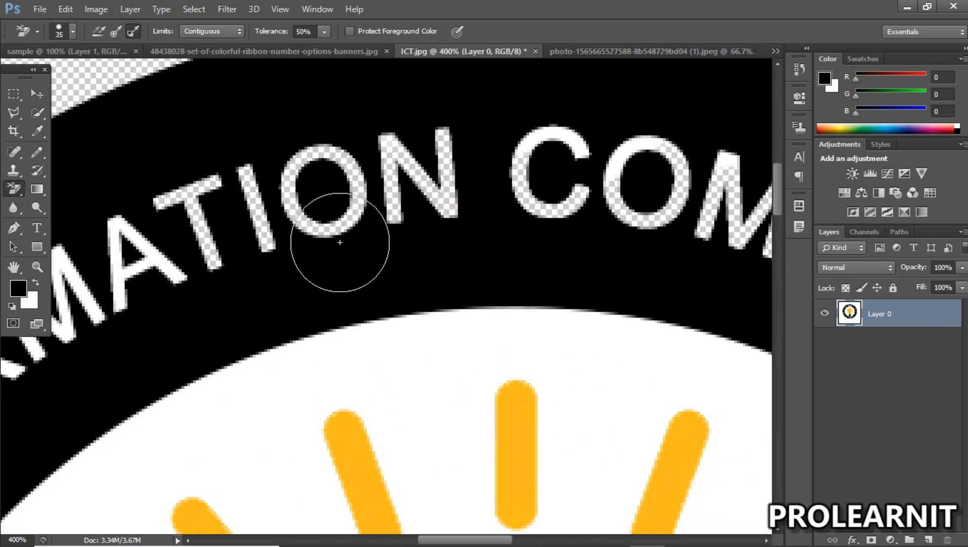
{"action": "key", "text": "z"}
{"action": "left_click", "coordinate": [396, 213], "text": "alt"}
{"action": "left_click", "coordinate": [396, 210], "text": "alt"}
{"action": "left_click", "coordinate": [397, 211], "text": "alt"}
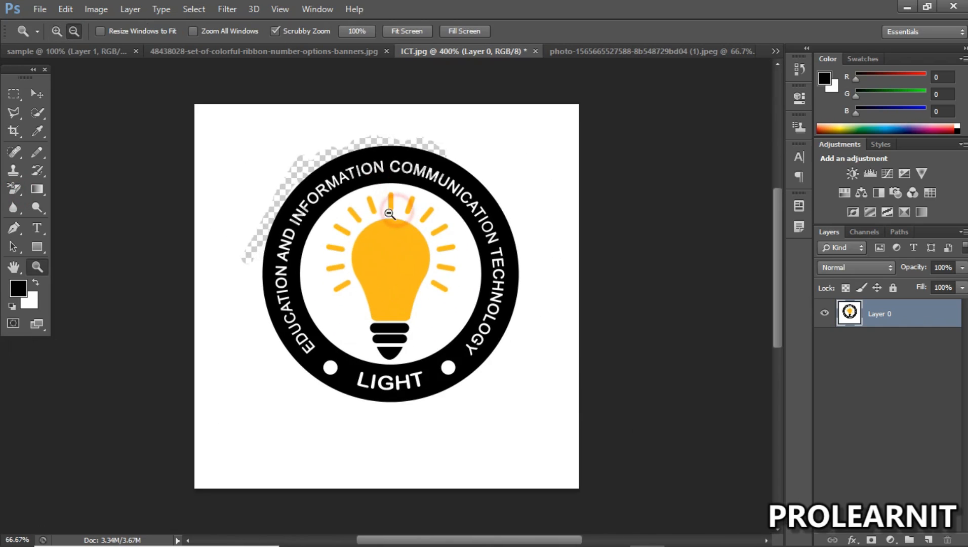
{"action": "left_click", "coordinate": [392, 210], "text": "alt"}
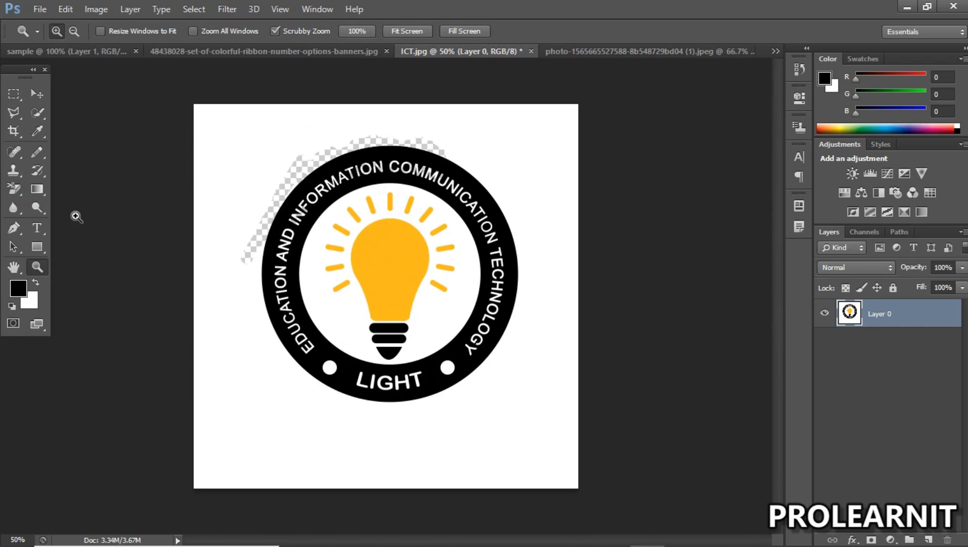
Step: Try broad Background Eraser strokes over the white area left of and above the ring, and undo all the erasing
{"action": "left_click", "coordinate": [13, 189]}
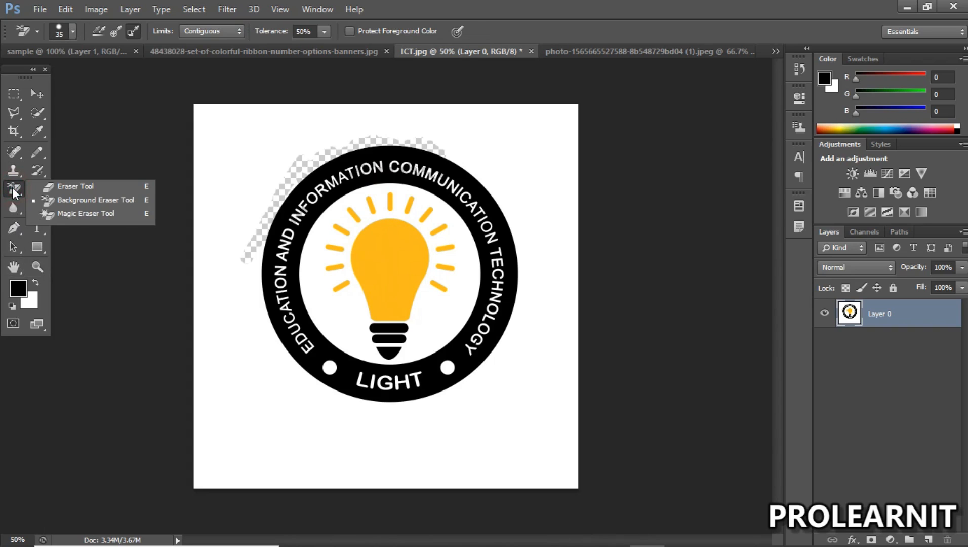
{"action": "left_click", "coordinate": [69, 205]}
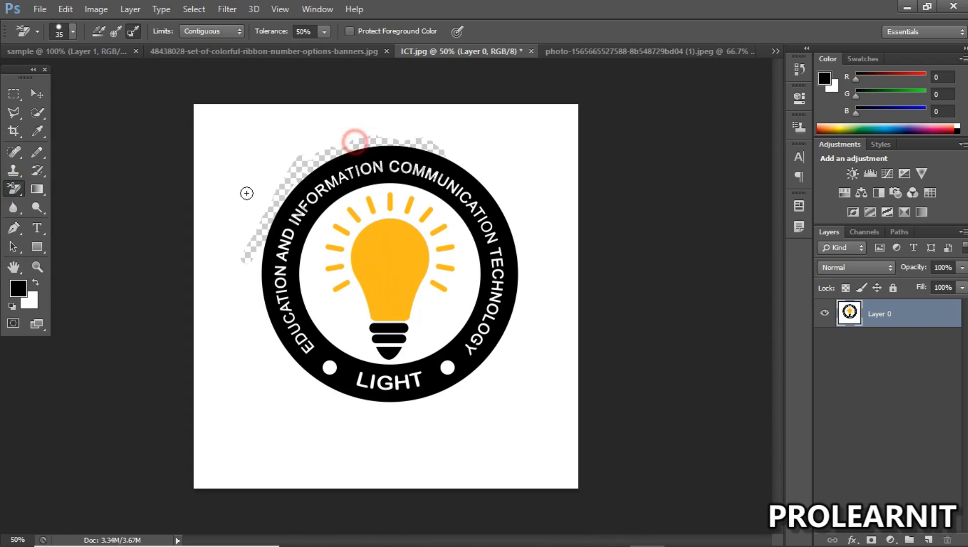
{"action": "mouse_move", "coordinate": [340, 141]}
{"action": "left_mouse_down"}
{"action": "mouse_move", "coordinate": [307, 145]}
{"action": "mouse_move", "coordinate": [425, 124]}
{"action": "mouse_move", "coordinate": [265, 146]}
{"action": "mouse_move", "coordinate": [283, 166]}
{"action": "mouse_move", "coordinate": [227, 248]}
{"action": "mouse_move", "coordinate": [262, 356]}
{"action": "mouse_move", "coordinate": [291, 329]}
{"action": "mouse_move", "coordinate": [234, 335]}
{"action": "left_mouse_up"}
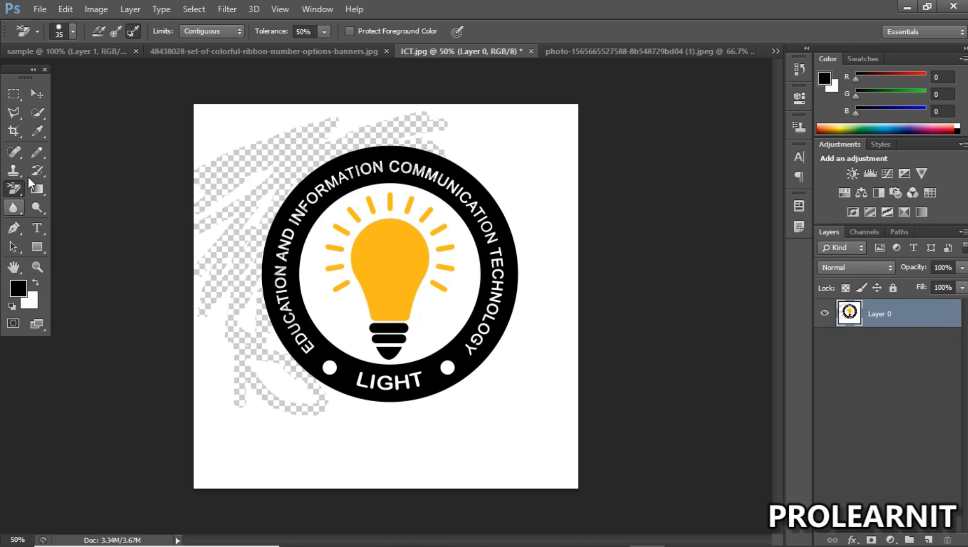
{"action": "key", "text": "ctrl+alt+z"}
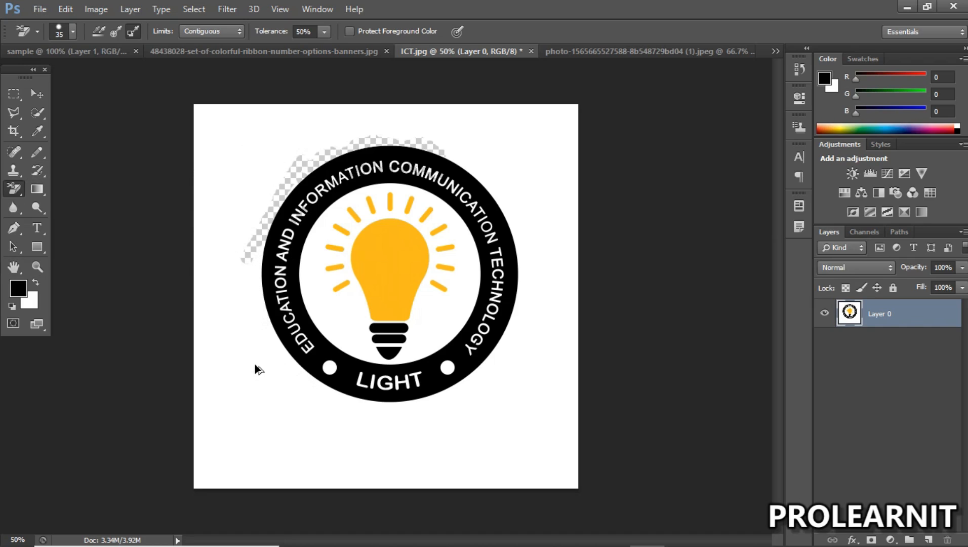
{"action": "key", "text": "ctrl+alt+z"}
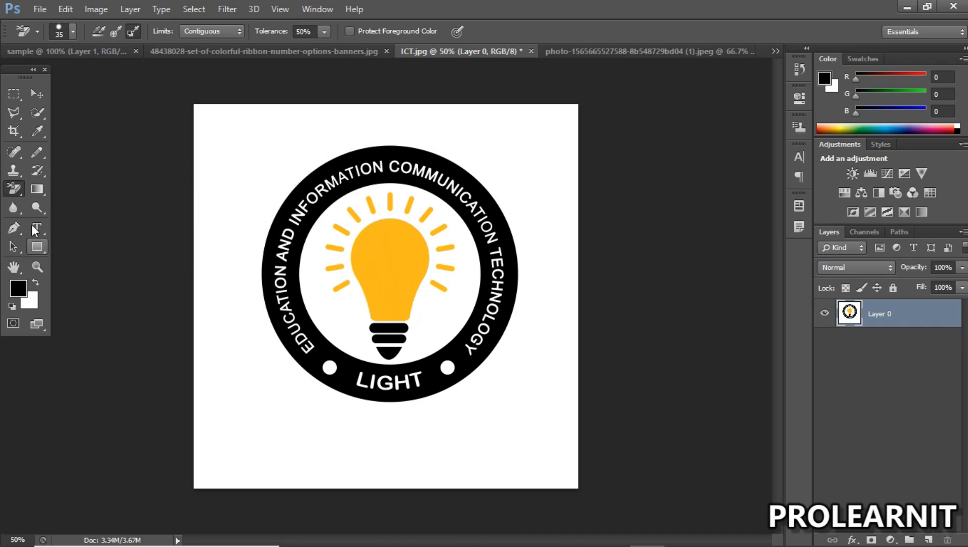
Step: Erase the entire white background outside the black ring with the Magic Eraser Tool
{"action": "left_click", "coordinate": [18, 188]}
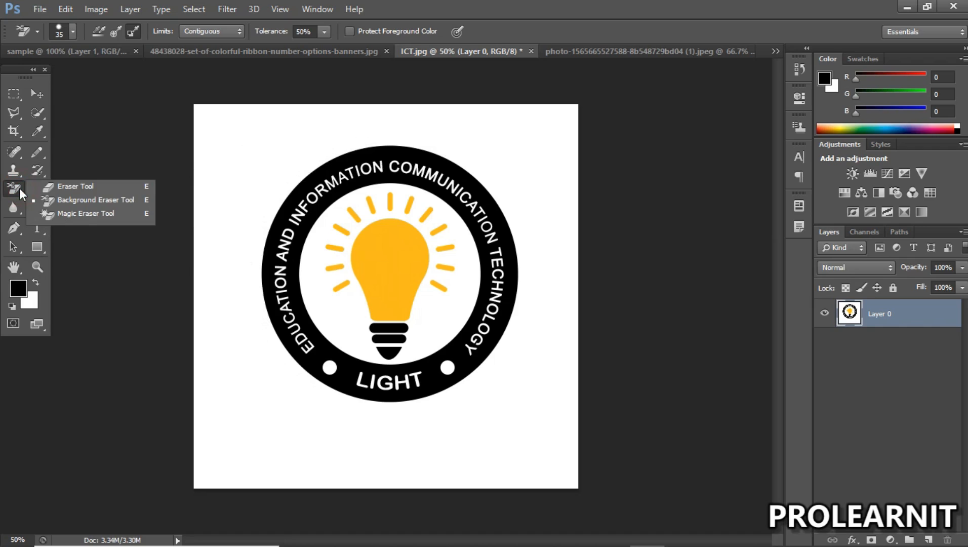
{"action": "left_click", "coordinate": [86, 215]}
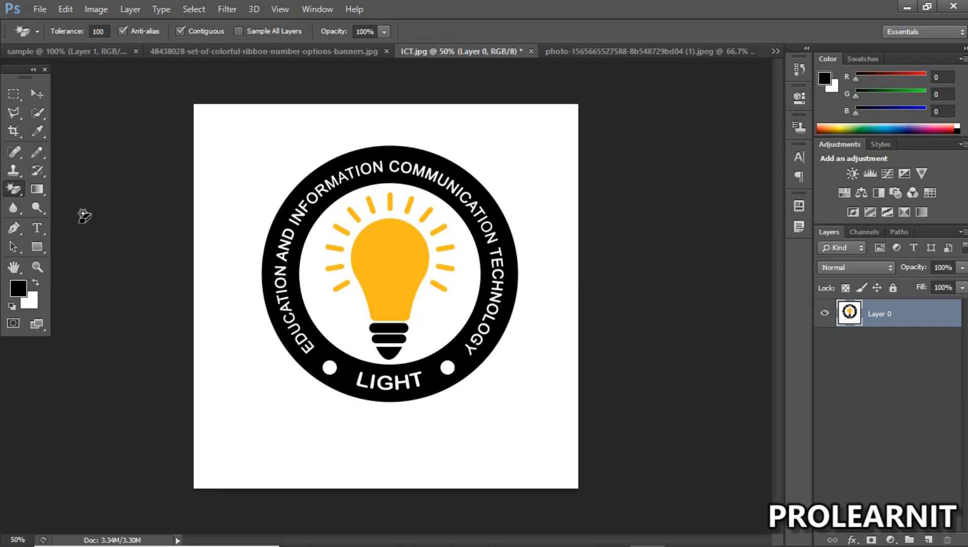
{"action": "left_click", "coordinate": [236, 136]}
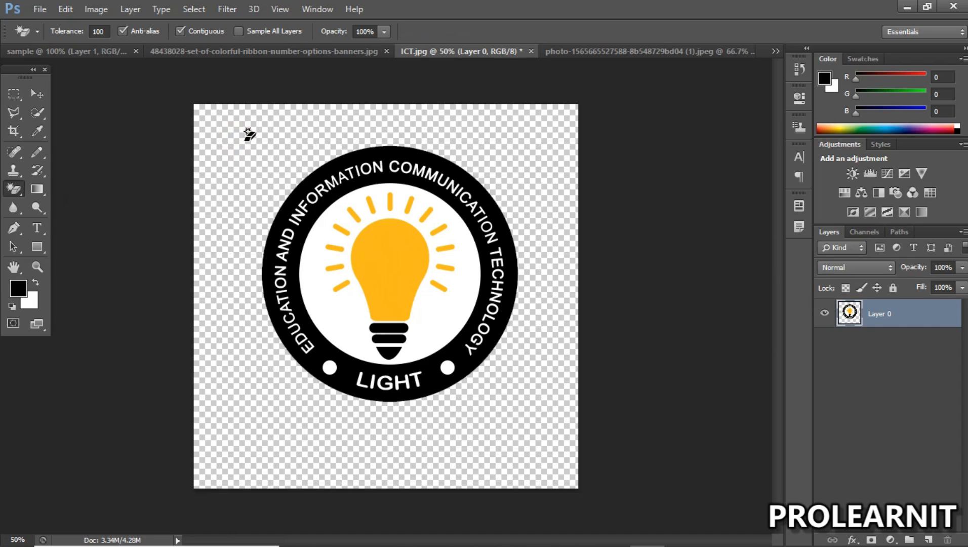
Step: Try the Magic Eraser on the white area around the bulb inside the ring, and undo it
{"action": "left_click", "coordinate": [15, 192]}
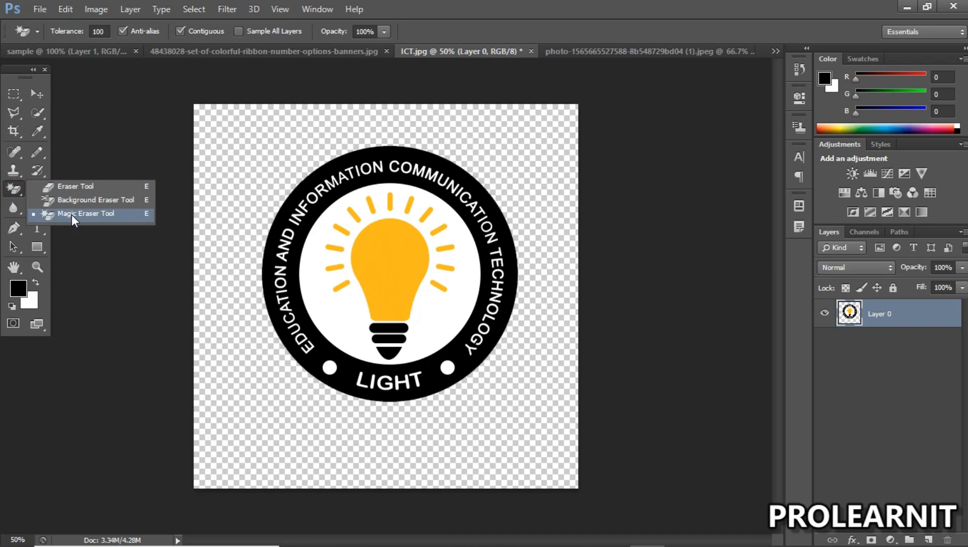
{"action": "left_click", "coordinate": [98, 213]}
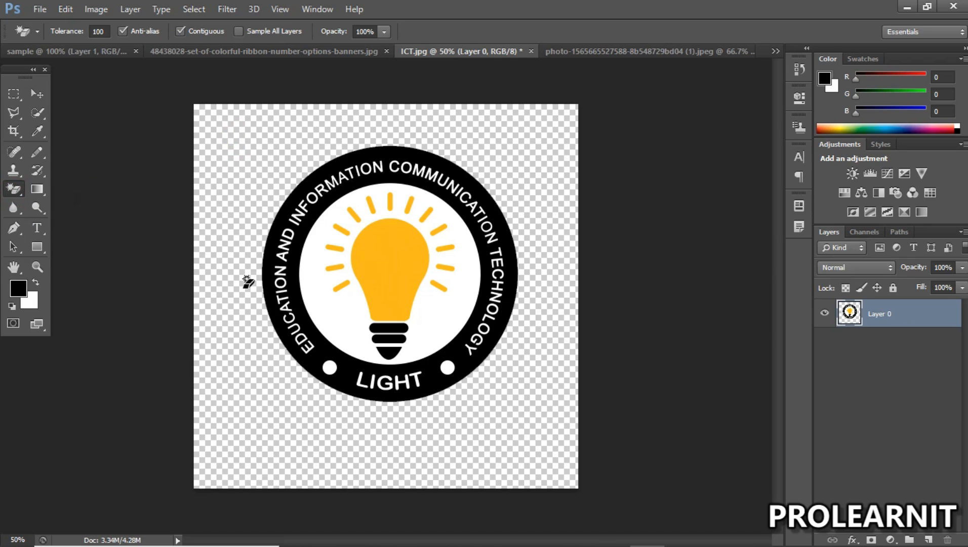
{"action": "left_click", "coordinate": [349, 322]}
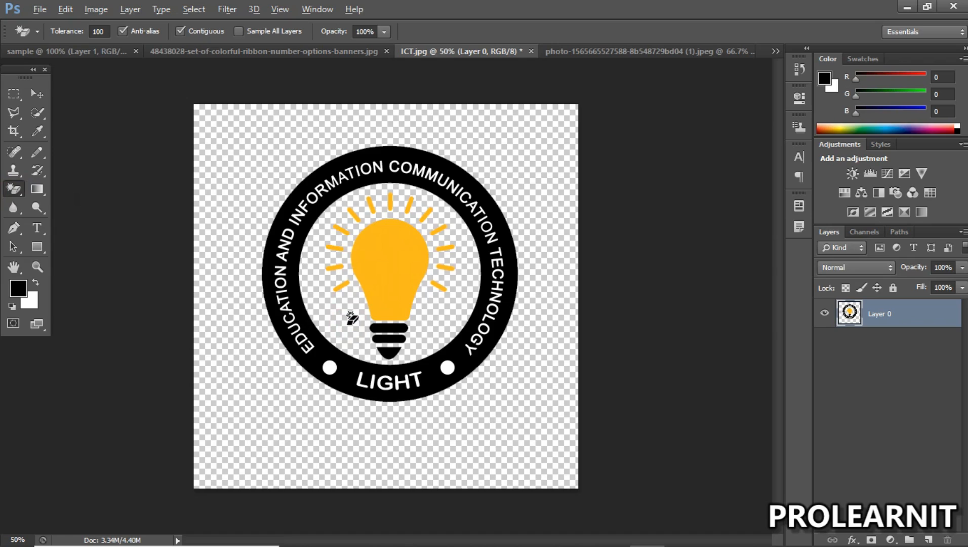
{"action": "key", "text": "ctrl+z"}
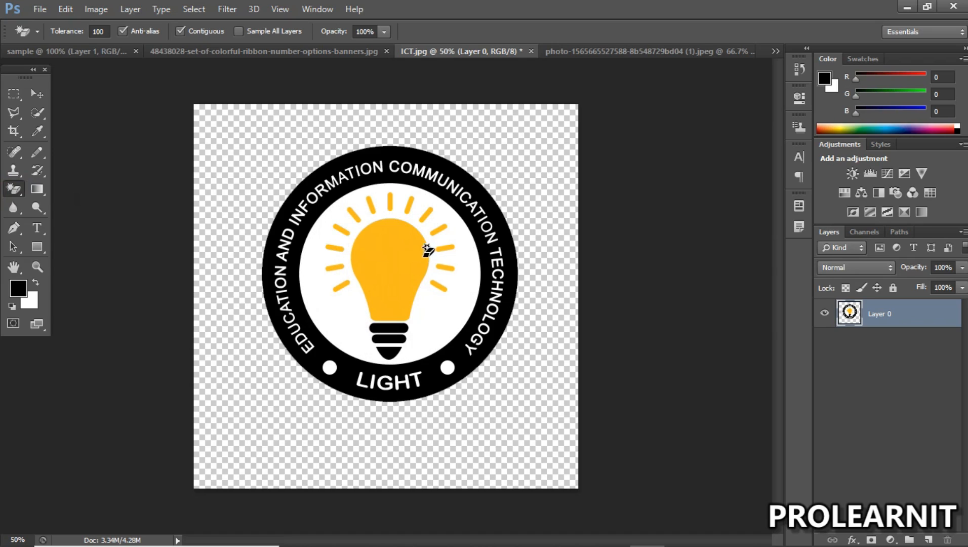
Step: Erase the orange fill of the light bulb with the Magic Eraser
{"action": "left_click", "coordinate": [407, 257]}
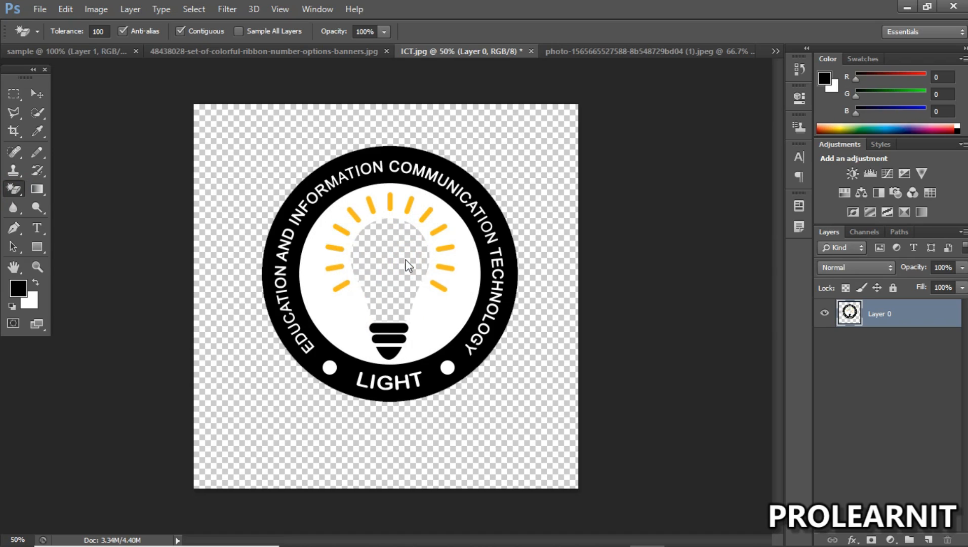
Step: Undo the Magic Eraser removals of the orange bulb fill and the white background outside the ring
{"action": "key", "text": "ctrl+z"}
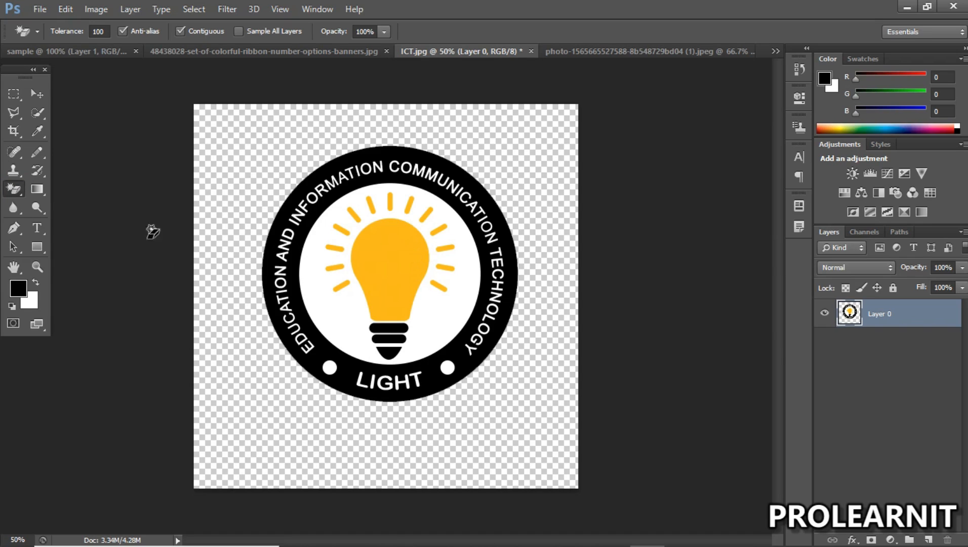
{"action": "left_click", "coordinate": [8, 189]}
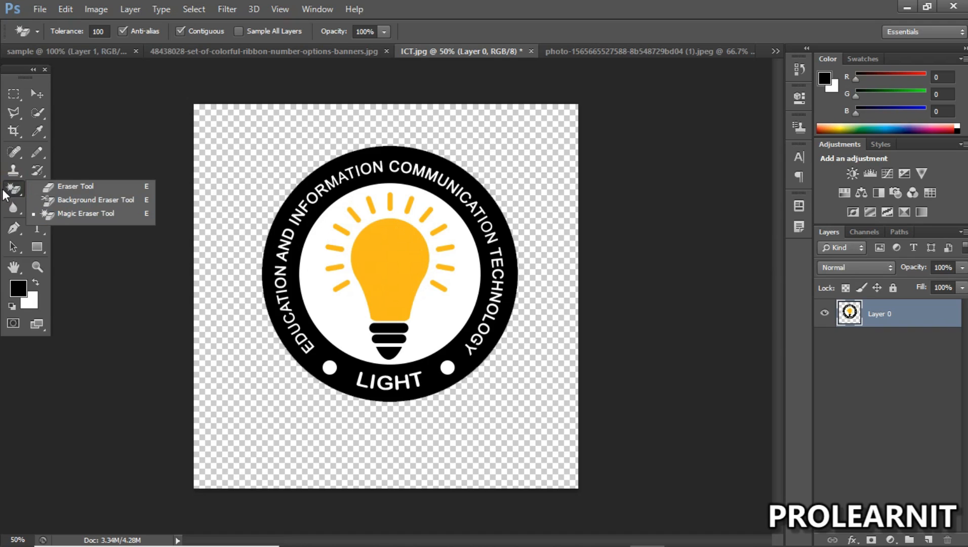
{"action": "left_click", "coordinate": [9, 189]}
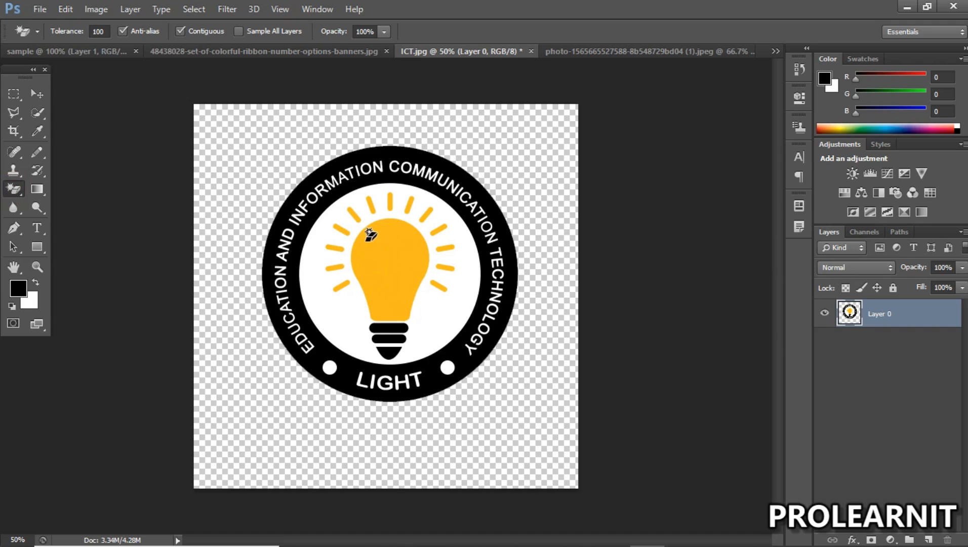
{"action": "key", "text": "ctrl+z"}
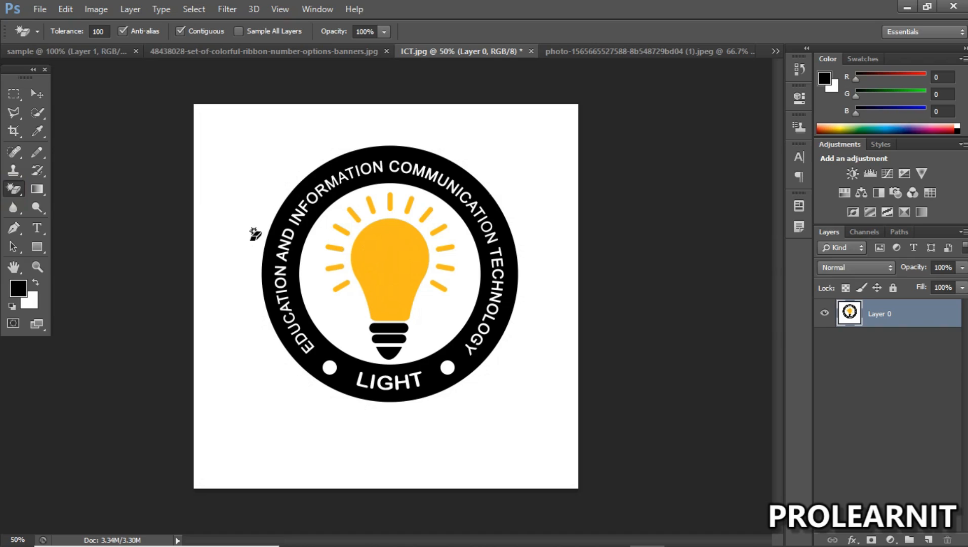
Step: Try the Magic Eraser on the two white dots in the ring and on the outer white background, and undo each erasure
{"action": "left_click", "coordinate": [329, 368]}
{"action": "left_click", "coordinate": [448, 369]}
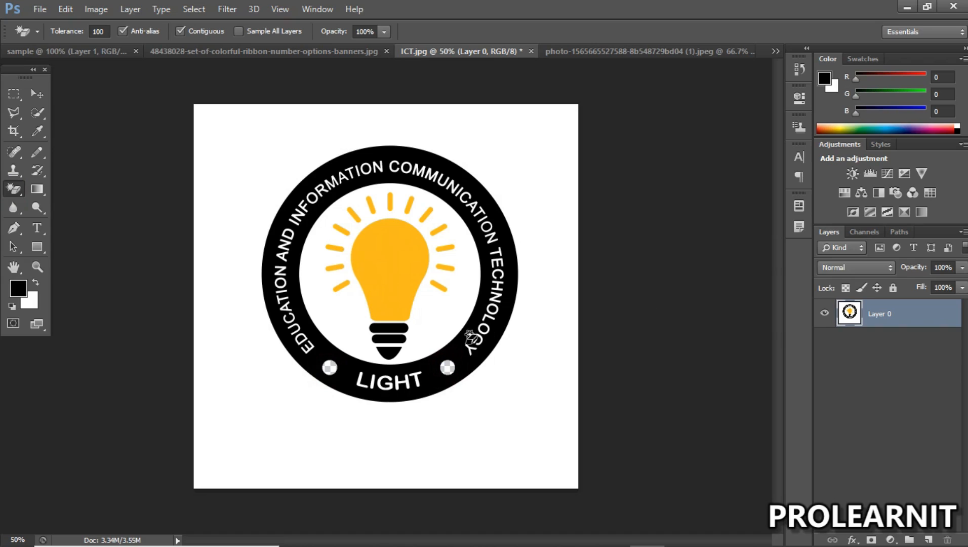
{"action": "key", "text": "ctrl+alt+z"}
{"action": "key", "text": "ctrl+alt+z"}
{"action": "left_click", "coordinate": [252, 146]}
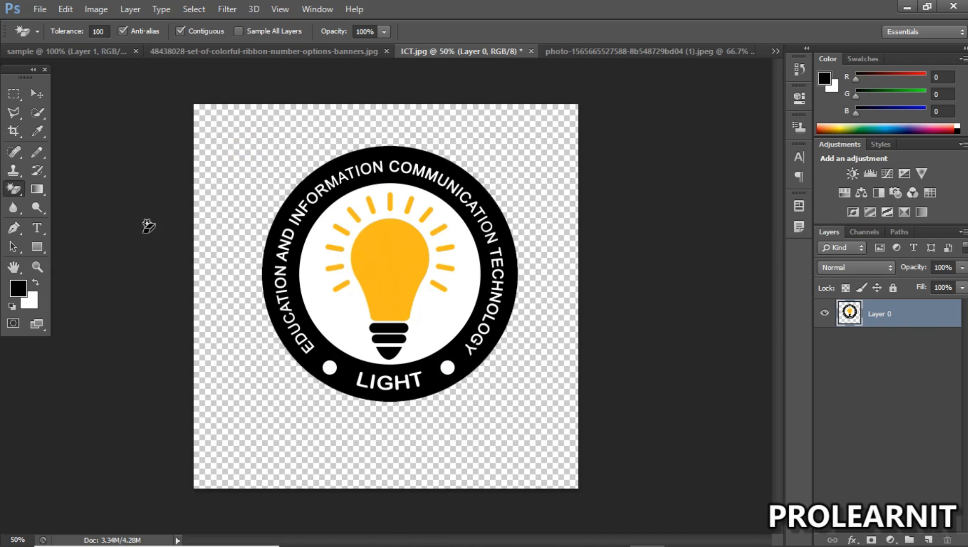
{"action": "key", "text": "ctrl+z"}
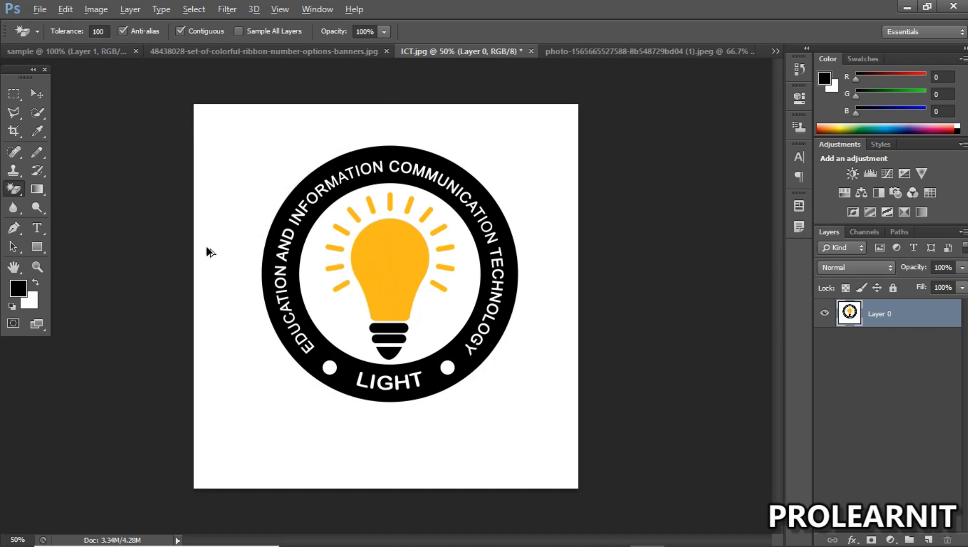
{"action": "right_click", "coordinate": [17, 191]}
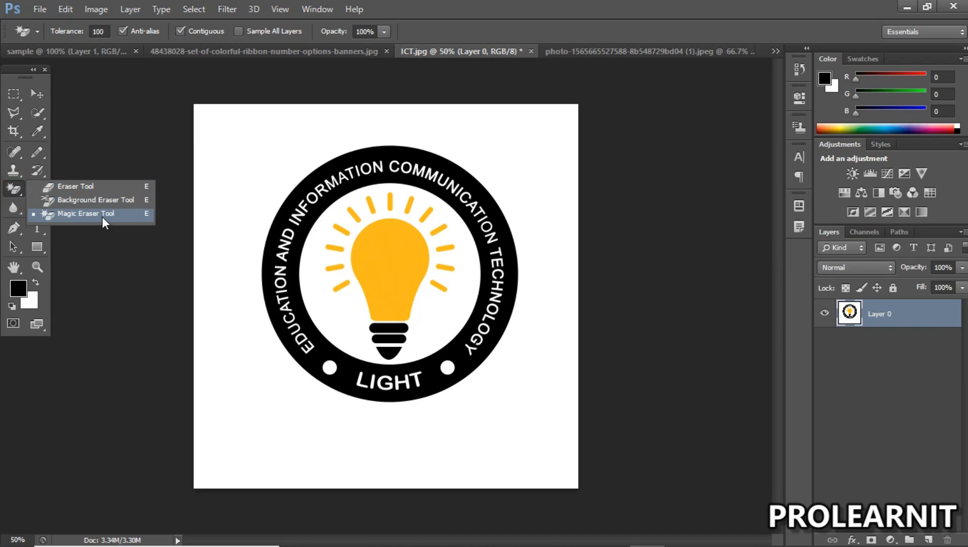
{"action": "left_click", "coordinate": [14, 196]}
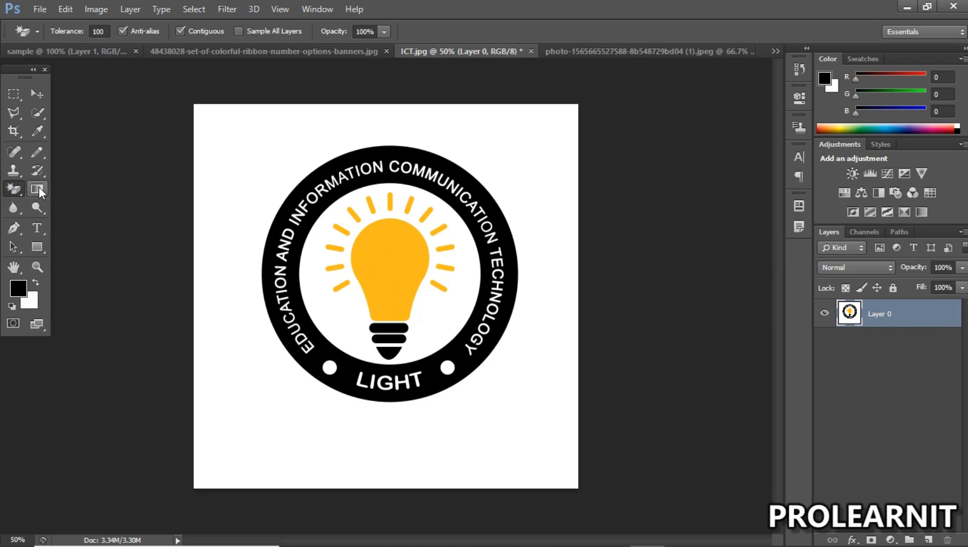
{"action": "left_click", "coordinate": [18, 190]}
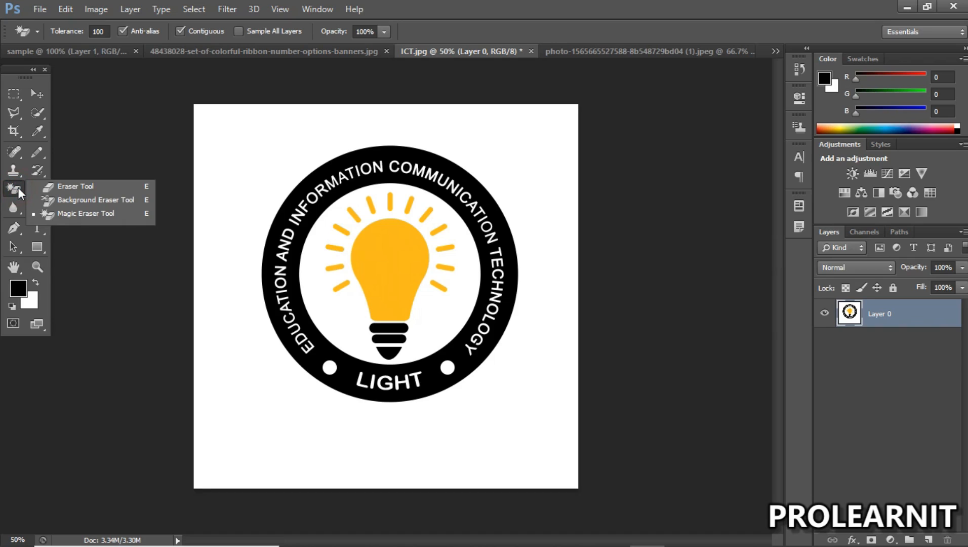
{"action": "left_click", "coordinate": [89, 213]}
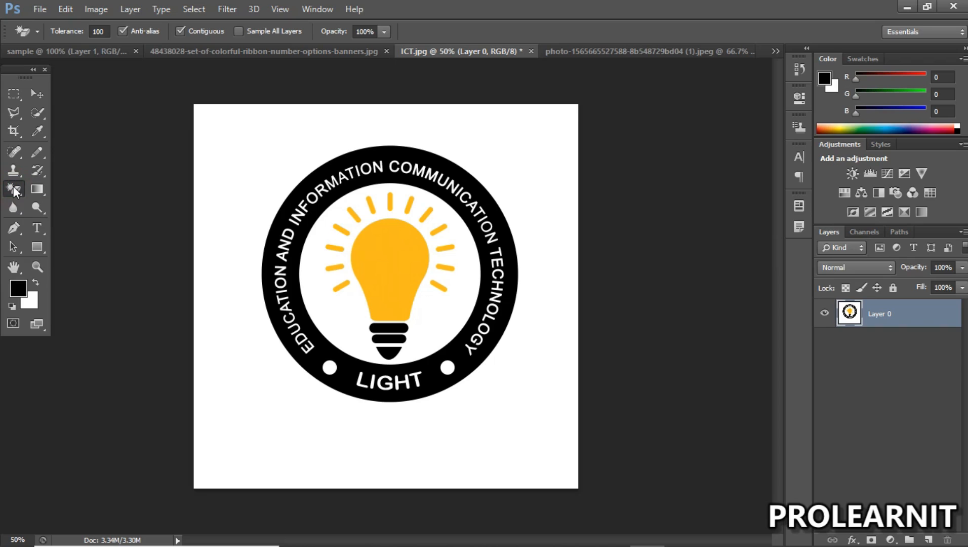
{"action": "left_click", "coordinate": [36, 93]}
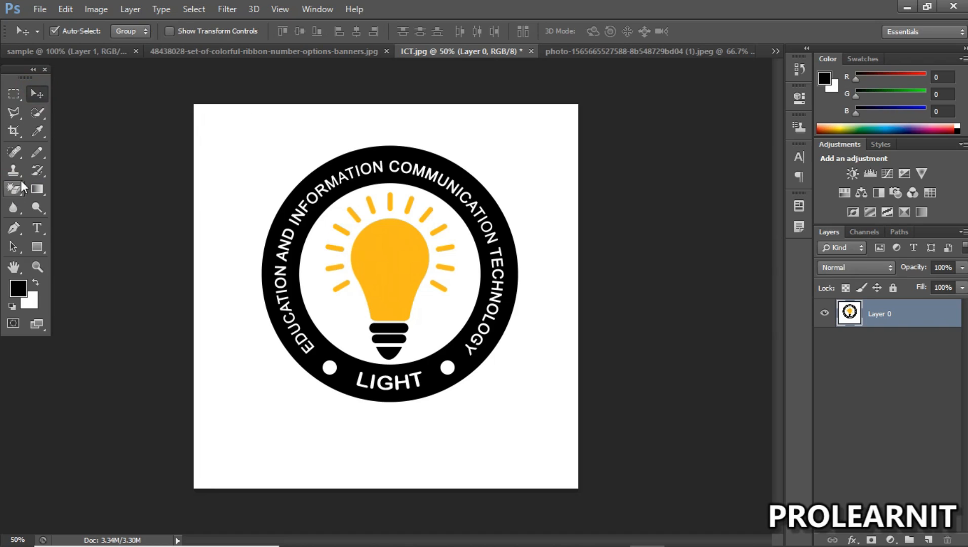
{"action": "left_click", "coordinate": [14, 189]}
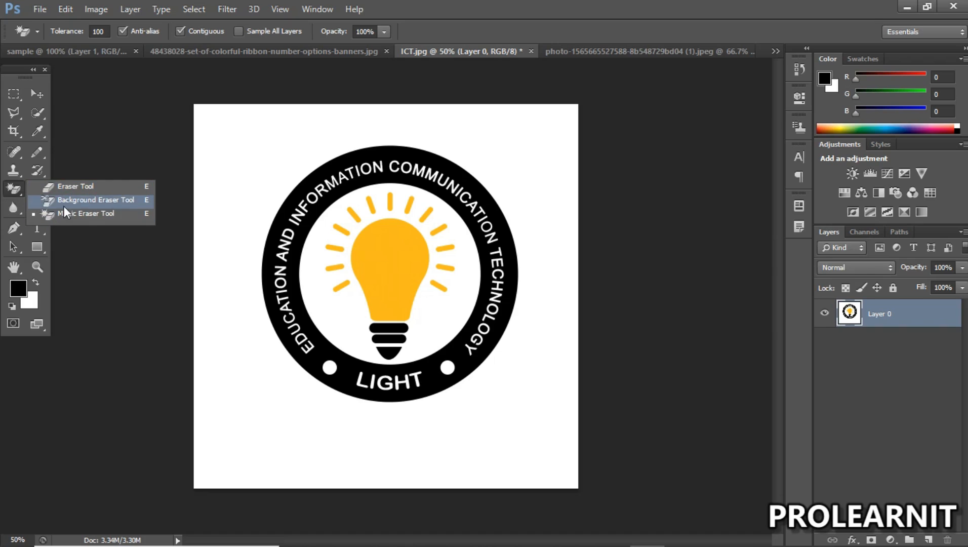
{"action": "left_click", "coordinate": [10, 194]}
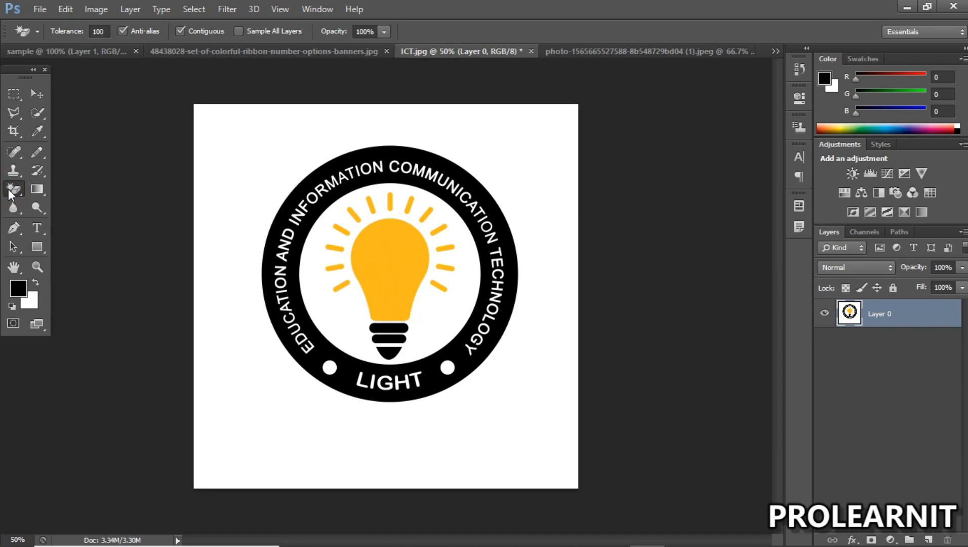
{"action": "left_click", "coordinate": [38, 191]}
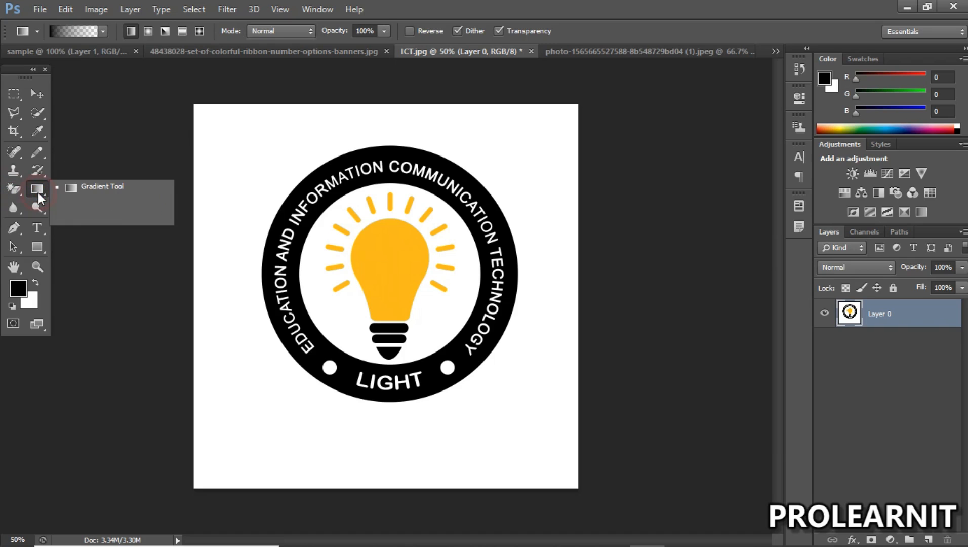
Step: Switch to the sample document and delete the orange banner on Layer 1 with the Move Tool active
{"action": "left_click", "coordinate": [37, 95]}
{"action": "left_click", "coordinate": [72, 51]}
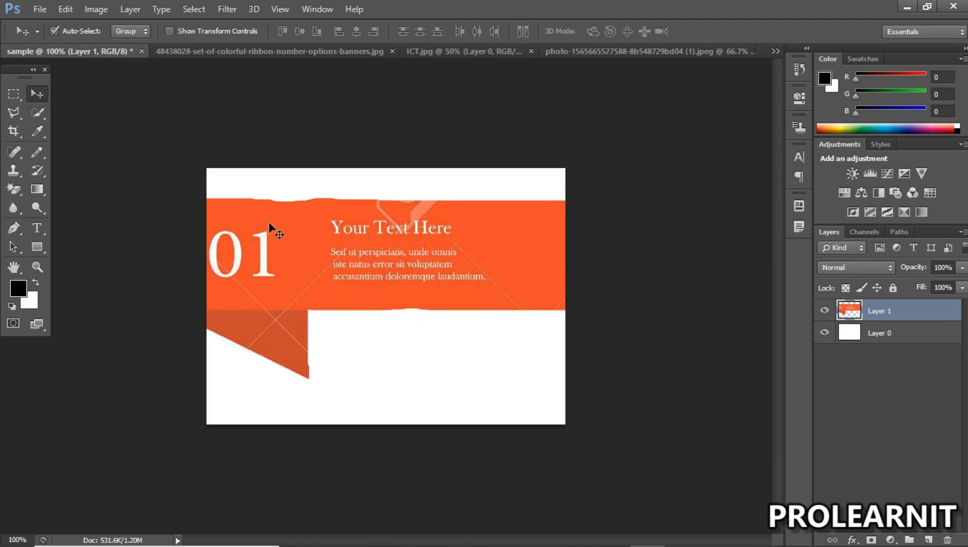
{"action": "key", "text": "Delete"}
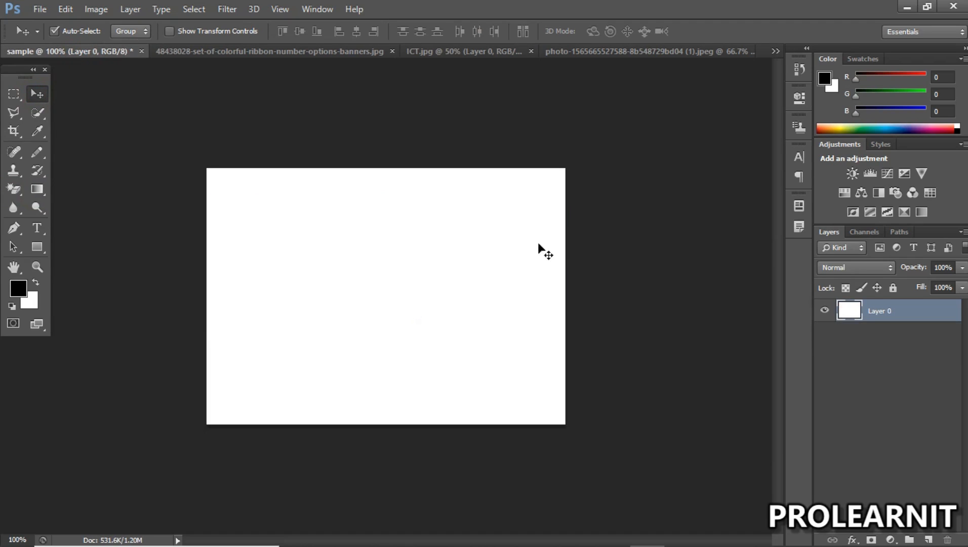
{"action": "left_click", "coordinate": [42, 9]}
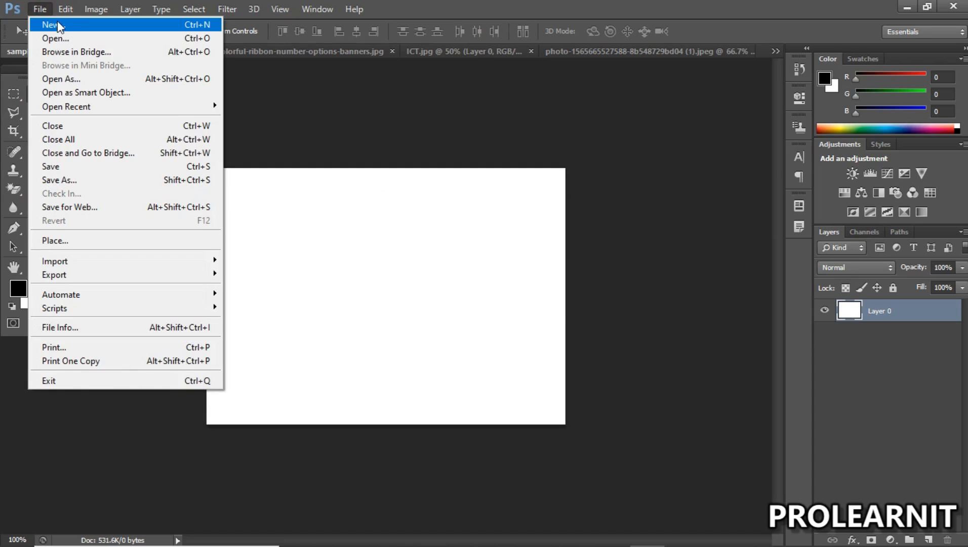
{"action": "left_click", "coordinate": [43, 9]}
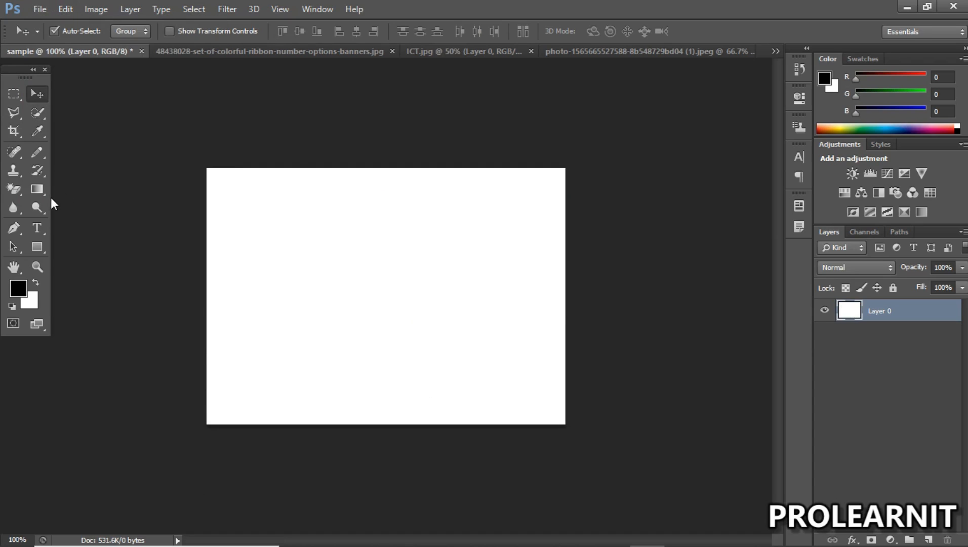
Step: Set up the Gradient Tool with the Linear Gradient style and the violet-to-orange preset
{"action": "left_click", "coordinate": [37, 188]}
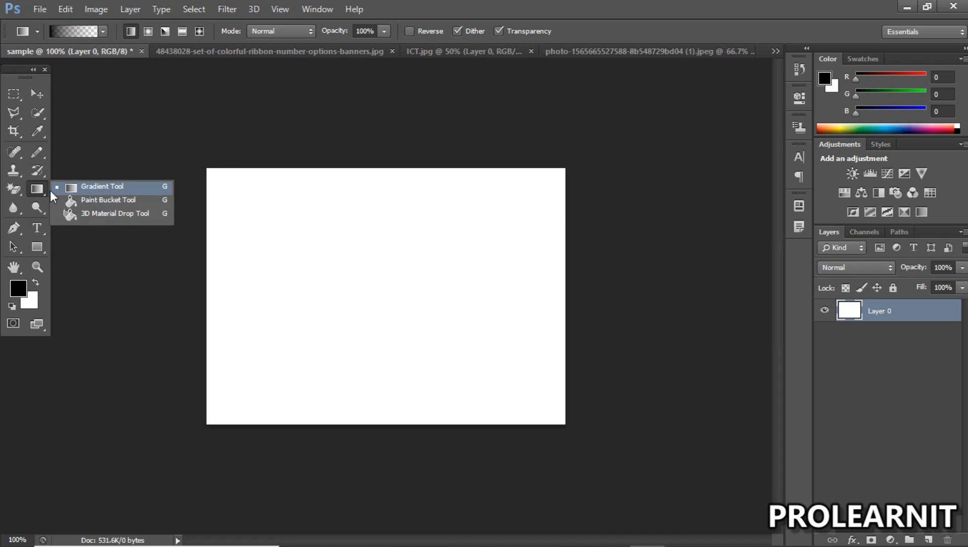
{"action": "left_click", "coordinate": [34, 190]}
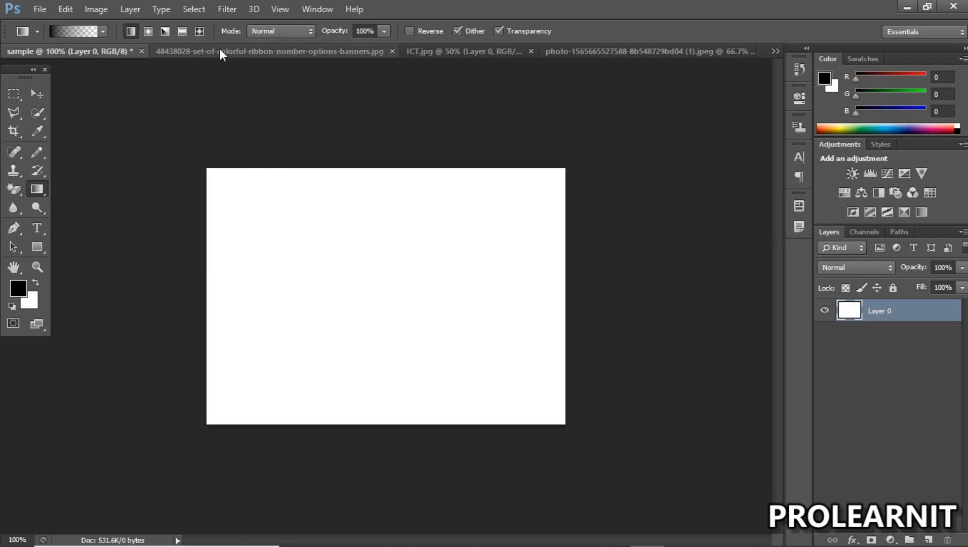
{"action": "left_click", "coordinate": [131, 32]}
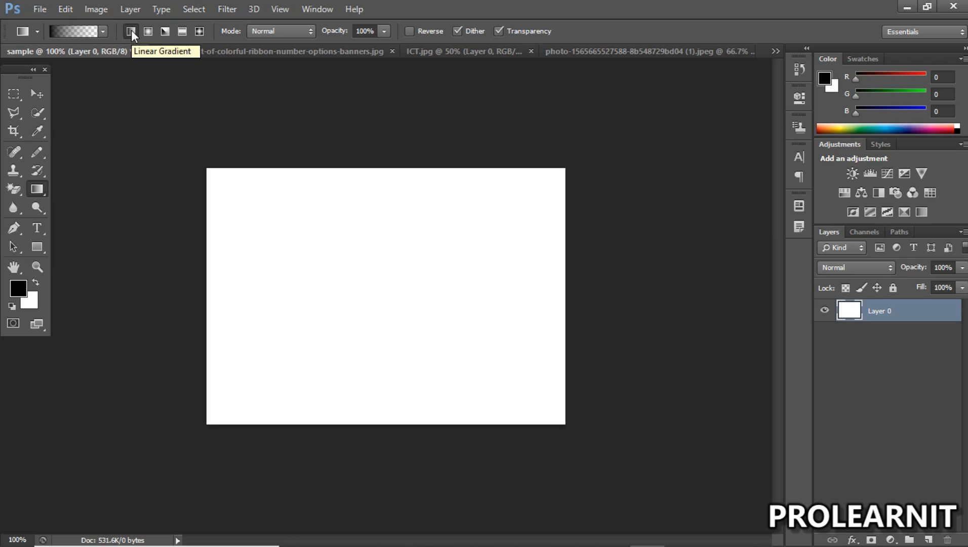
{"action": "left_click", "coordinate": [101, 29]}
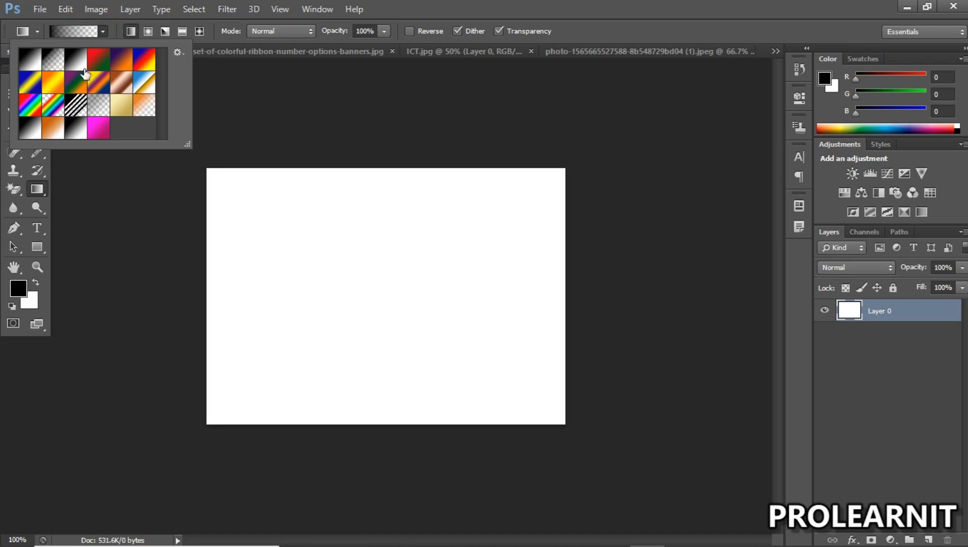
{"action": "left_click", "coordinate": [119, 65]}
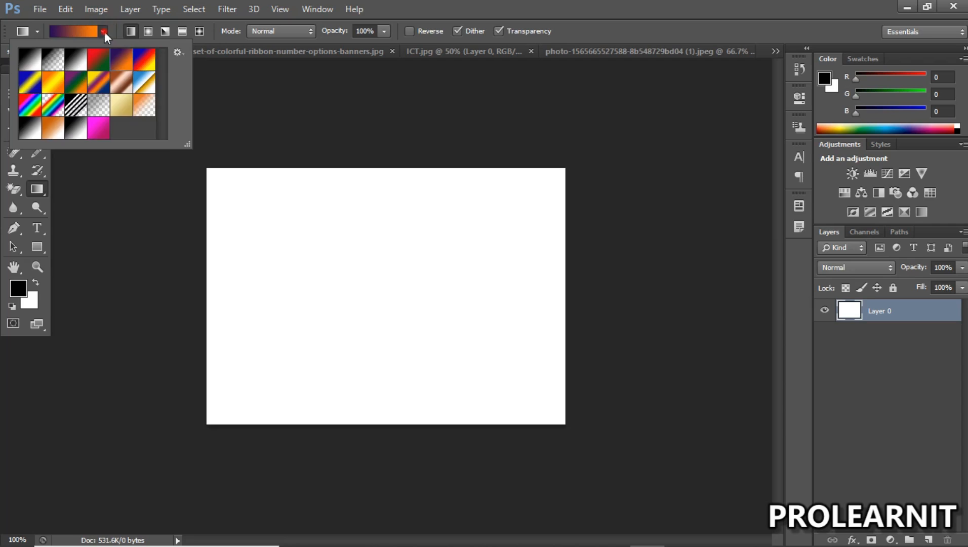
{"action": "left_click", "coordinate": [105, 32]}
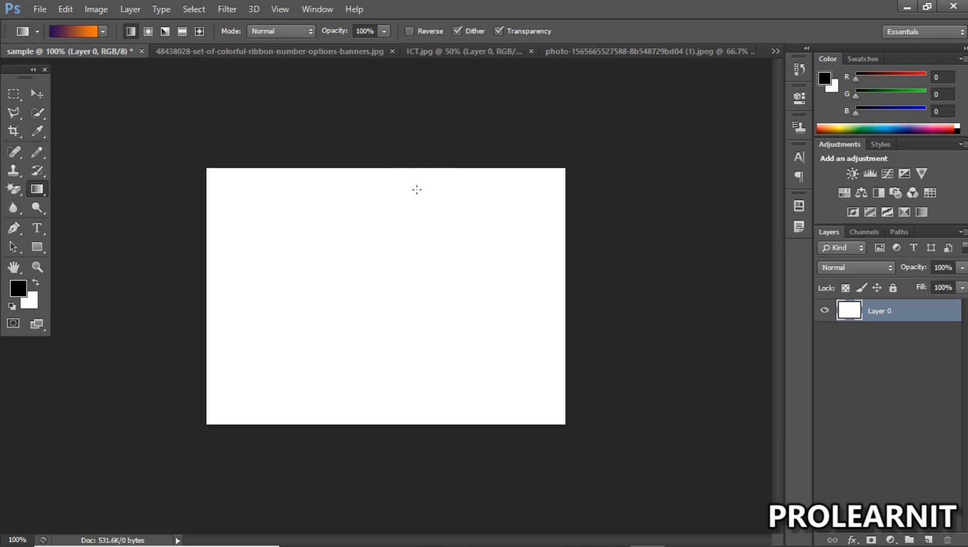
Step: Try the linear violet-to-orange gradient on Layer 0 vertically in both directions and horizontally in both directions
{"action": "left_click_drag", "start_coordinate": [374, 173], "coordinate": [375, 371]}
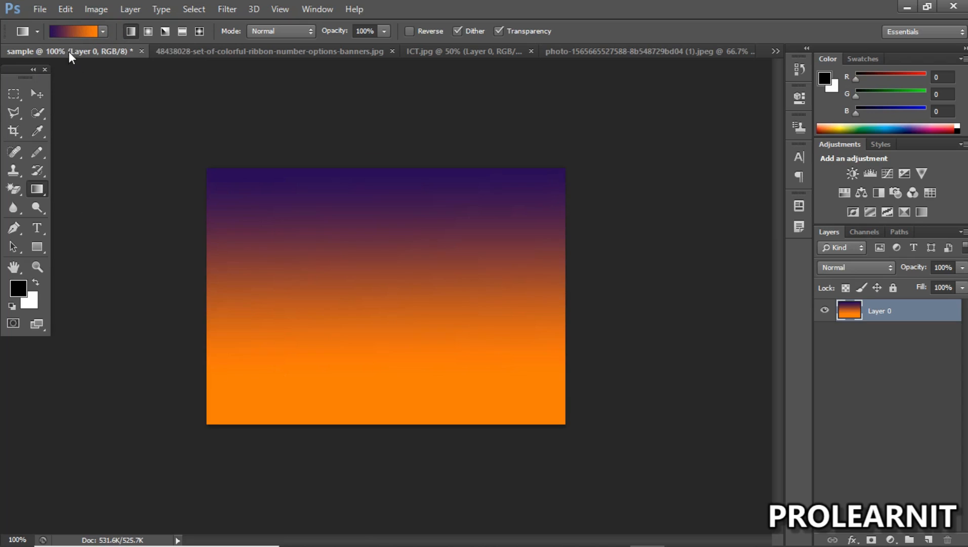
{"action": "left_click_drag", "start_coordinate": [385, 414], "coordinate": [407, 175]}
{"action": "left_click_drag", "start_coordinate": [396, 363], "coordinate": [419, 105]}
{"action": "left_click_drag", "start_coordinate": [406, 323], "coordinate": [399, 63]}
{"action": "left_click_drag", "start_coordinate": [413, 372], "coordinate": [438, 64]}
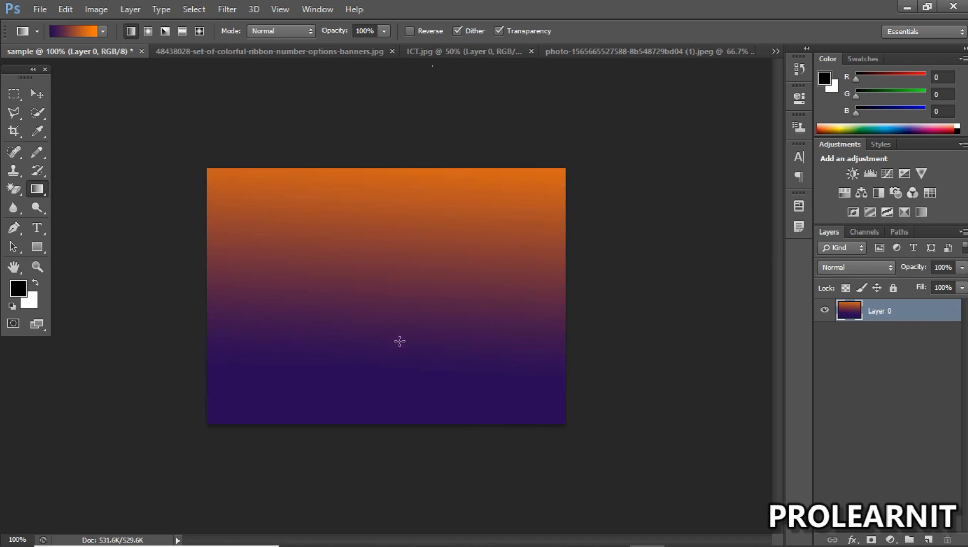
{"action": "left_click_drag", "start_coordinate": [382, 405], "coordinate": [384, 230]}
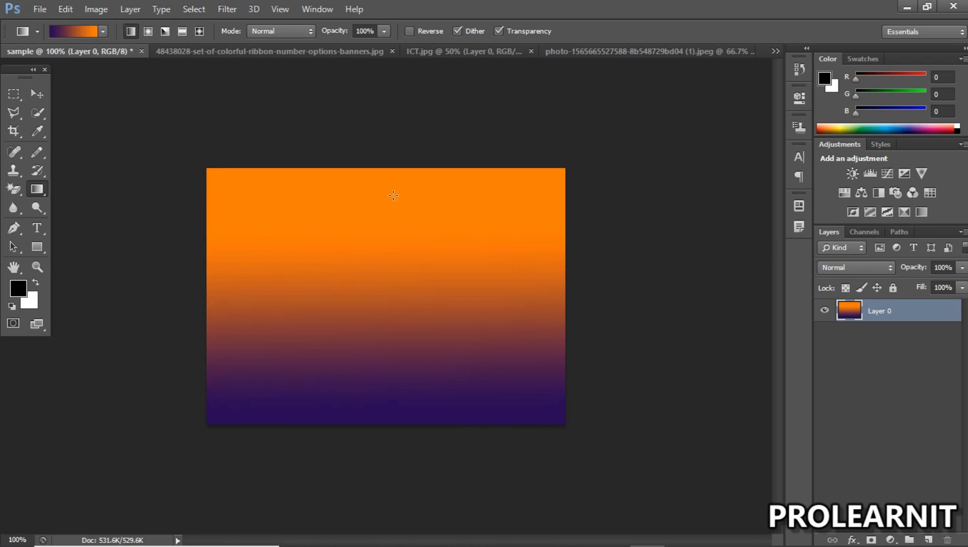
{"action": "left_click_drag", "start_coordinate": [217, 274], "coordinate": [492, 271]}
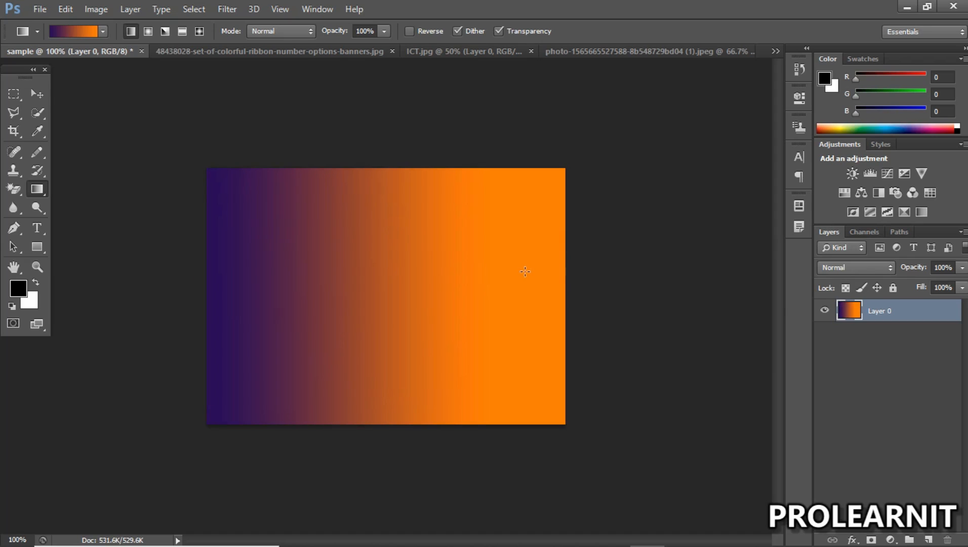
{"action": "left_click_drag", "start_coordinate": [546, 249], "coordinate": [217, 249]}
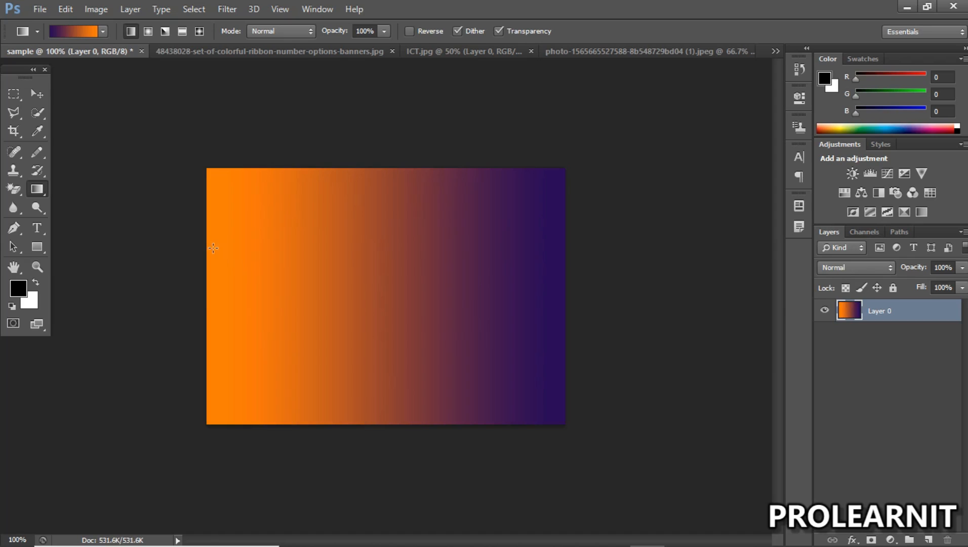
Step: Undo all the gradient fills on Layer 0 back to the plain white canvas
{"action": "left_click", "coordinate": [47, 93]}
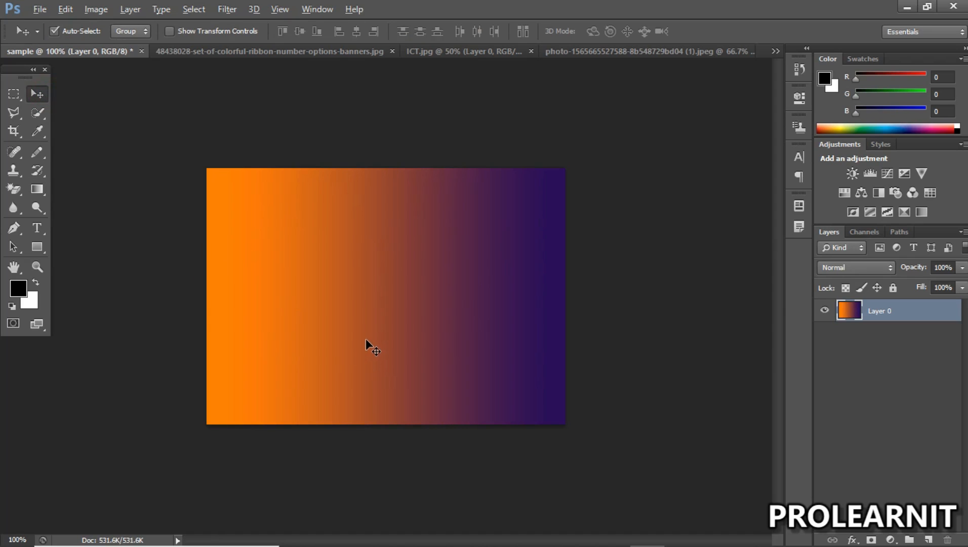
{"action": "key", "text": "ctrl+alt+z"}
{"action": "key", "text": "ctrl+alt+z"}
{"action": "key", "text": "ctrl+alt+z"}
{"action": "key", "text": "ctrl+alt+z"}
{"action": "key", "text": "ctrl+alt+z"}
{"action": "key", "text": "ctrl+alt+z"}
{"action": "key", "text": "ctrl+alt+z"}
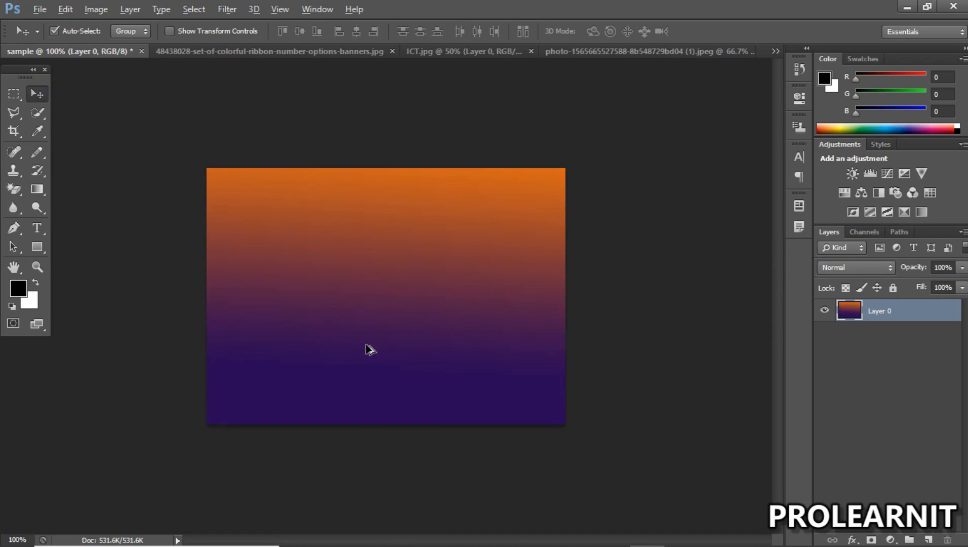
{"action": "key", "text": "ctrl+alt+z"}
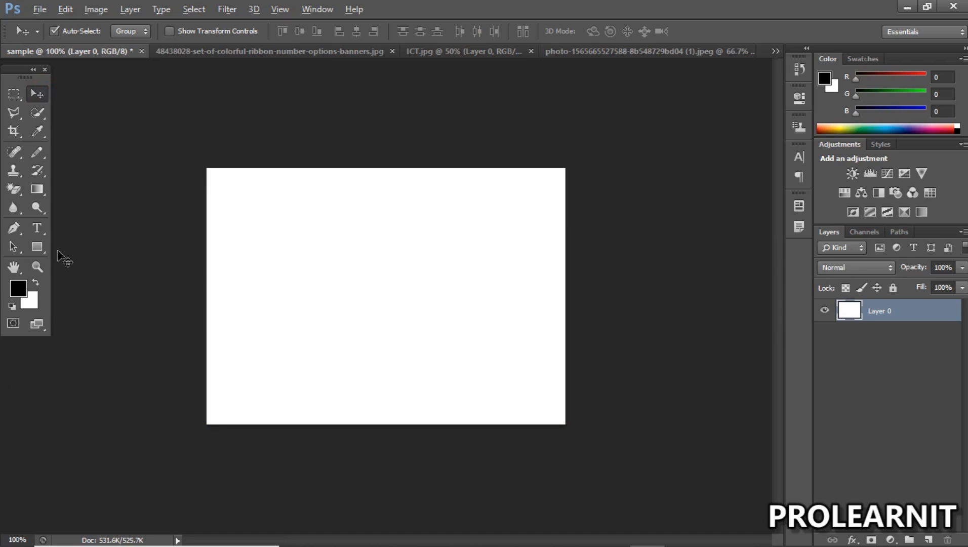
Step: Draw a black rectangle shape about 173 px wide and 247 px high on the right half of the white canvas
{"action": "left_click", "coordinate": [37, 188]}
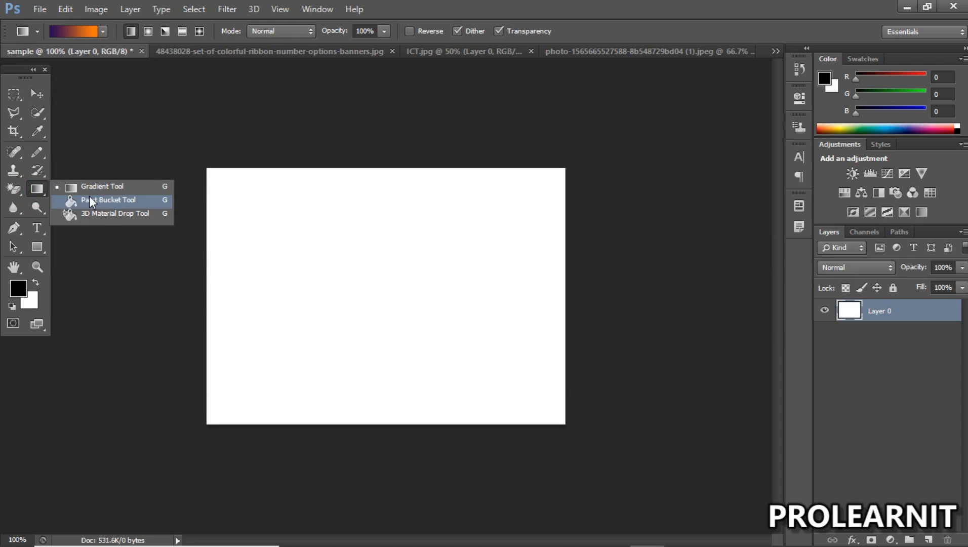
{"action": "left_click", "coordinate": [37, 246]}
{"action": "left_click_drag", "start_coordinate": [399, 202], "coordinate": [523, 378]}
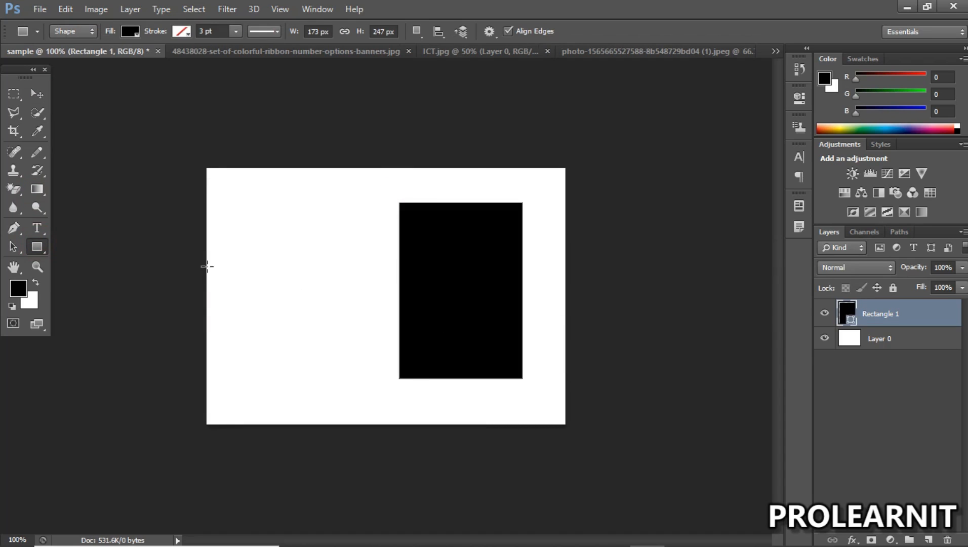
Step: Draw a second rectangle about 126 px wide and 224 px high on the left half of the canvas, filled dark red
{"action": "left_click", "coordinate": [37, 94]}
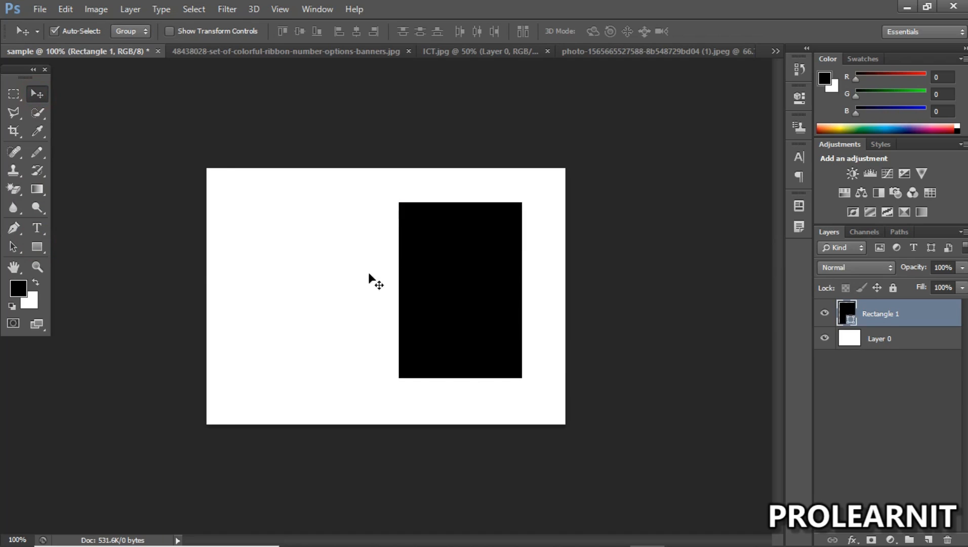
{"action": "key", "text": "u"}
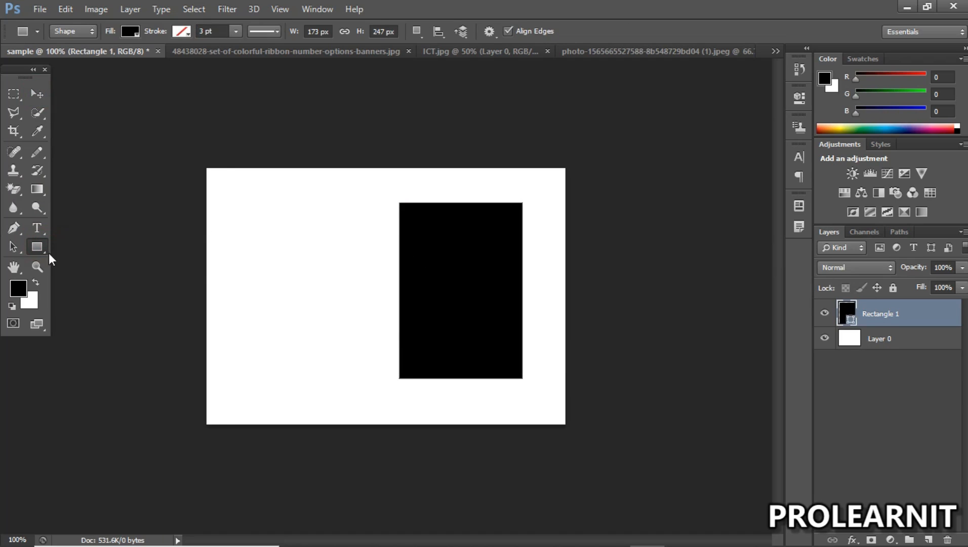
{"action": "left_click_drag", "start_coordinate": [231, 208], "coordinate": [320, 368]}
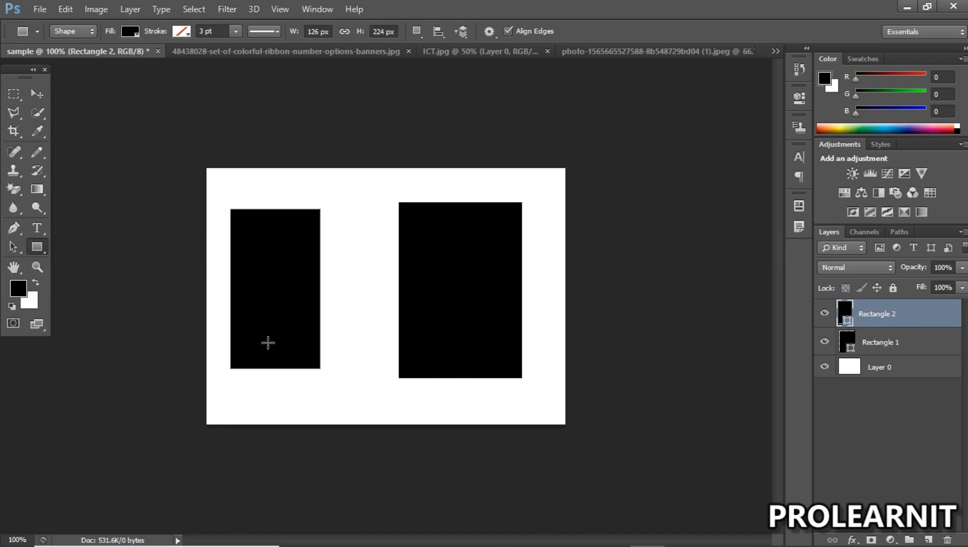
{"action": "left_click", "coordinate": [130, 32]}
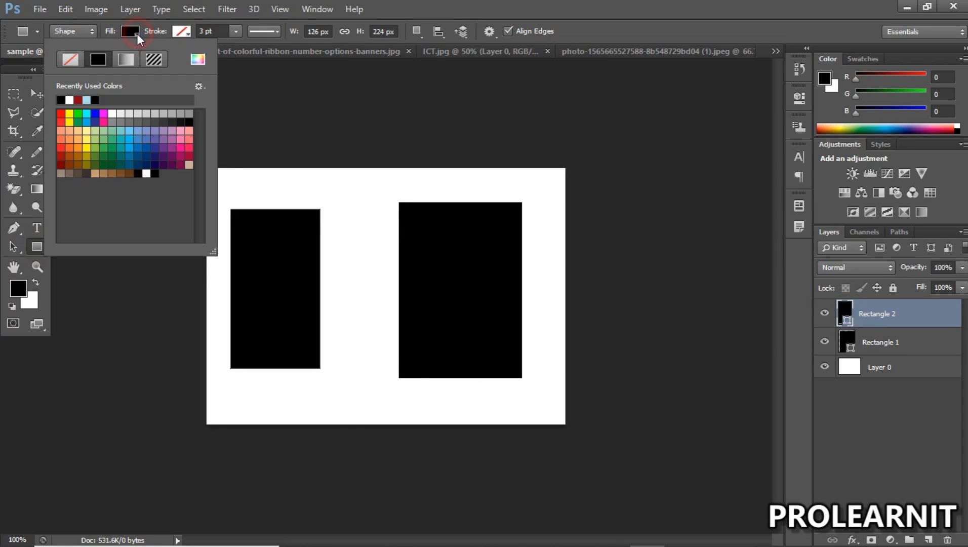
{"action": "left_click", "coordinate": [84, 100]}
Step: Move the dark red and black rectangles so that their top edges line up
{"action": "left_click", "coordinate": [37, 94]}
{"action": "left_click", "coordinate": [272, 301]}
{"action": "left_click_drag", "start_coordinate": [274, 303], "coordinate": [304, 278]}
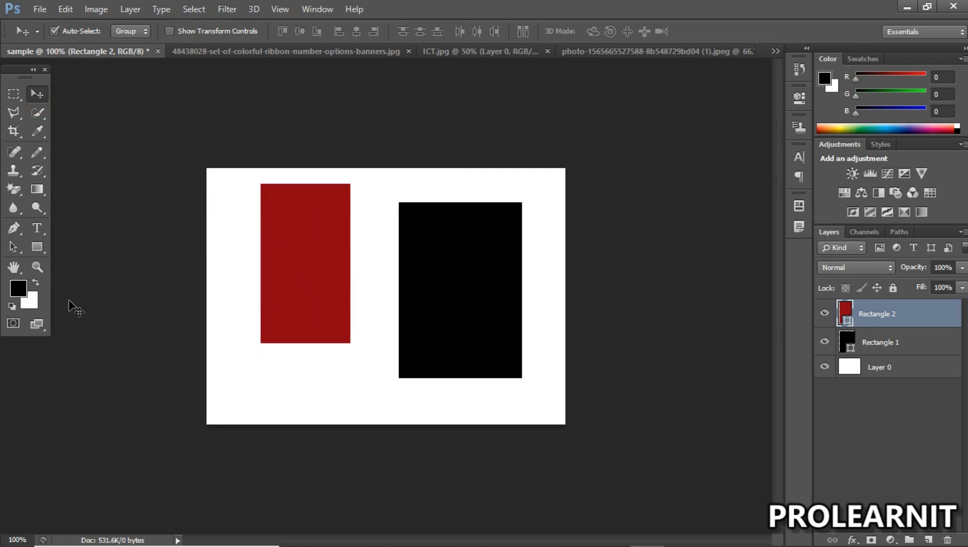
{"action": "left_click", "coordinate": [36, 189]}
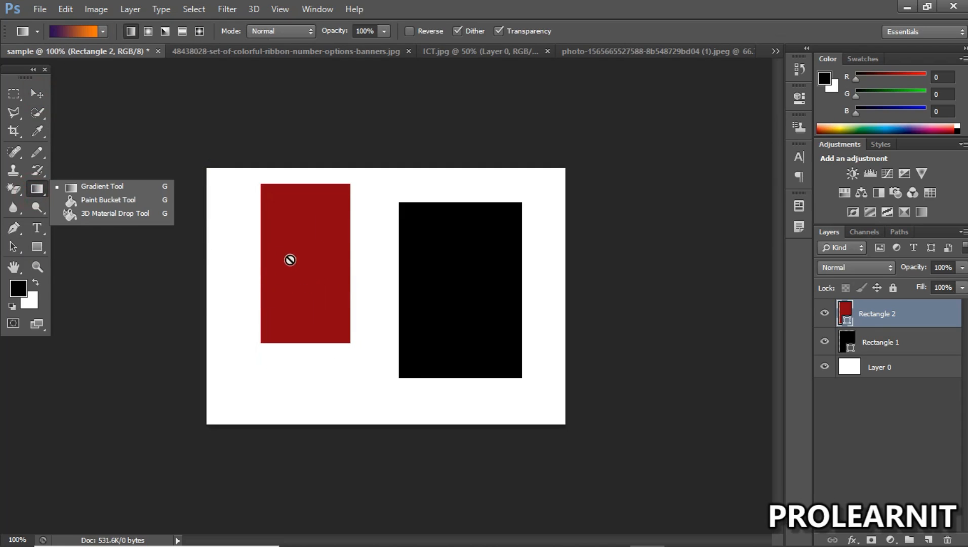
{"action": "left_click", "coordinate": [42, 194]}
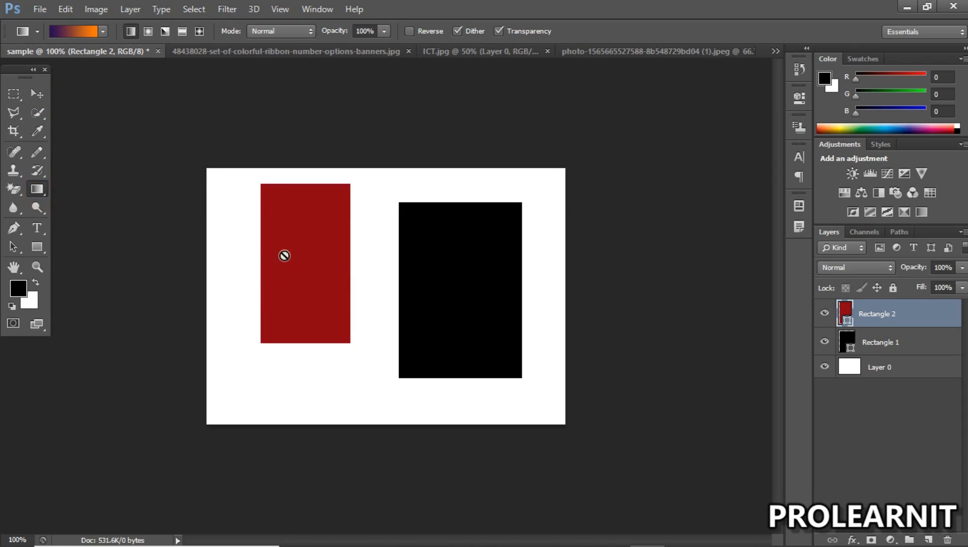
{"action": "left_click", "coordinate": [36, 94]}
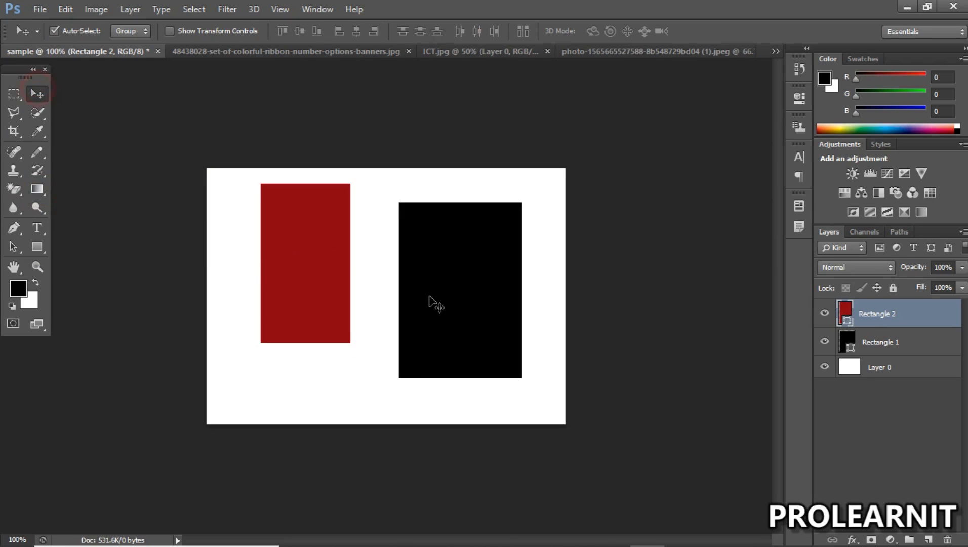
{"action": "left_click", "coordinate": [439, 289]}
{"action": "left_click_drag", "start_coordinate": [441, 273], "coordinate": [454, 262]}
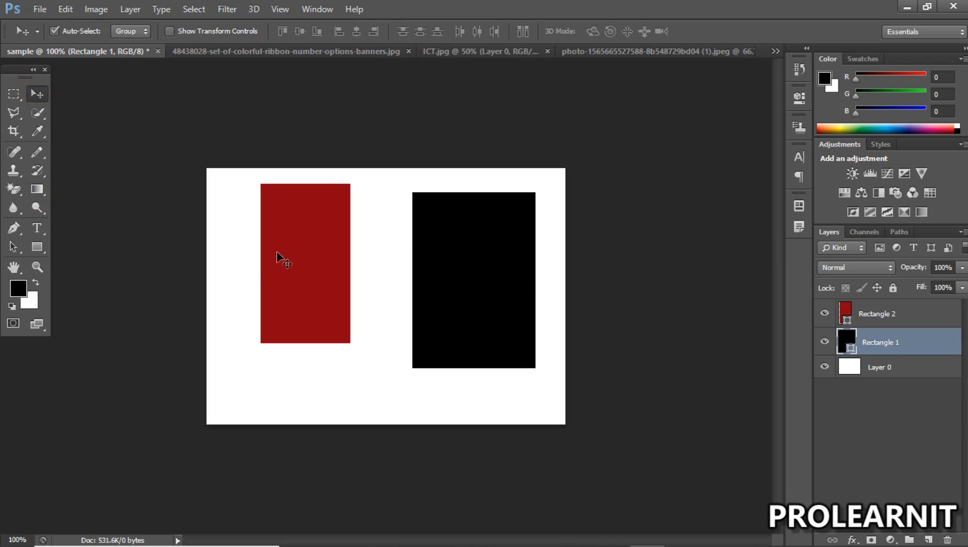
{"action": "left_click_drag", "start_coordinate": [287, 246], "coordinate": [285, 255]}
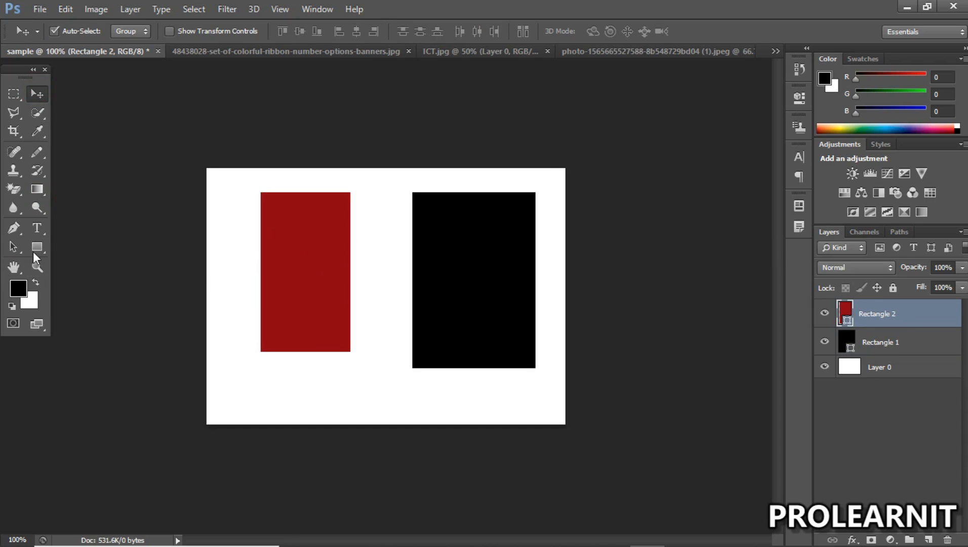
Step: Delete both rectangles from the canvas
{"action": "key", "text": "Delete"}
{"action": "left_click", "coordinate": [489, 265]}
{"action": "key", "text": "Delete"}
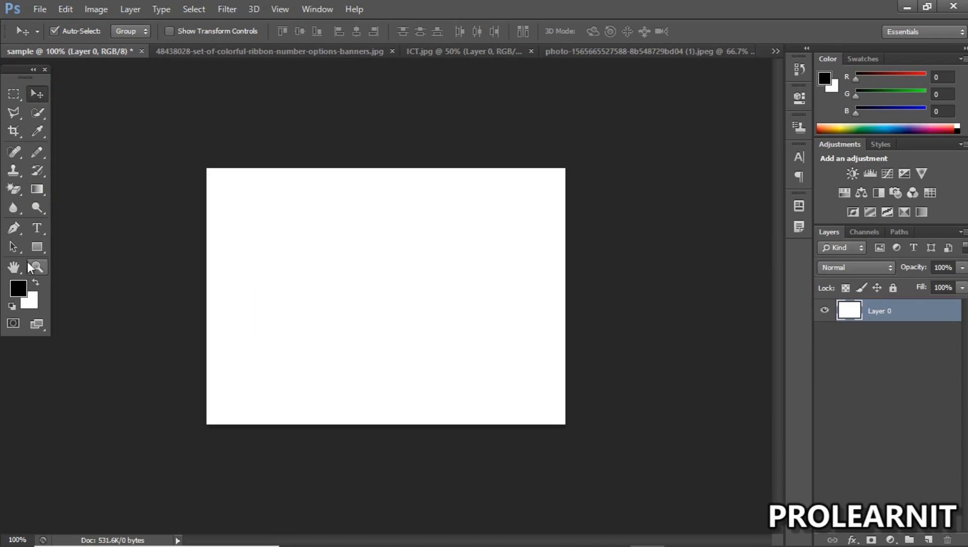
Step: Draw a rectangle about 126 px wide and 230 px high near the canvas's right edge with a black fill
{"action": "left_click", "coordinate": [38, 247]}
{"action": "left_click_drag", "start_coordinate": [448, 192], "coordinate": [536, 356]}
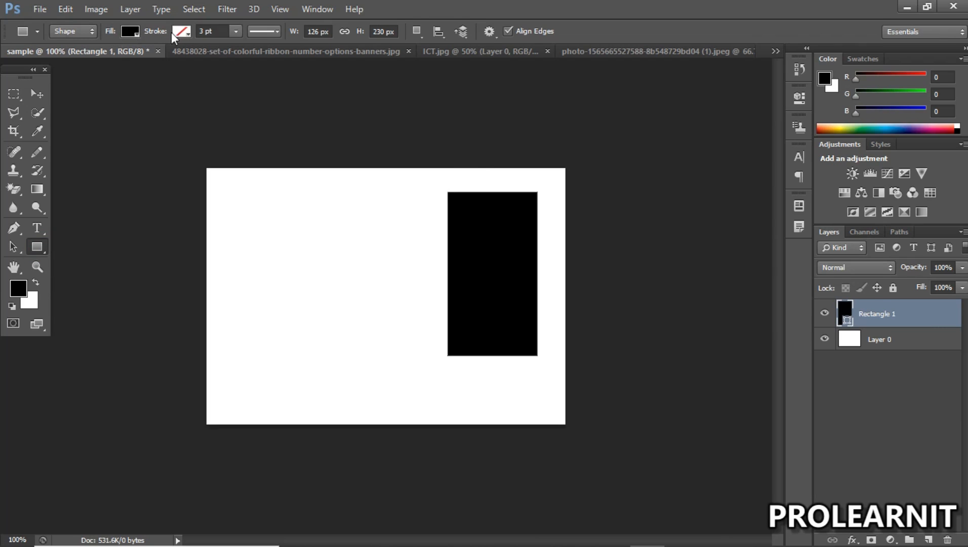
{"action": "left_click", "coordinate": [131, 33]}
{"action": "left_click", "coordinate": [70, 100]}
{"action": "left_click", "coordinate": [134, 34]}
Step: Draw a dark red rectangle about 145 px wide and 278 px high and move it just left of the black one
{"action": "left_click", "coordinate": [35, 249]}
{"action": "left_click_drag", "start_coordinate": [232, 183], "coordinate": [335, 381]}
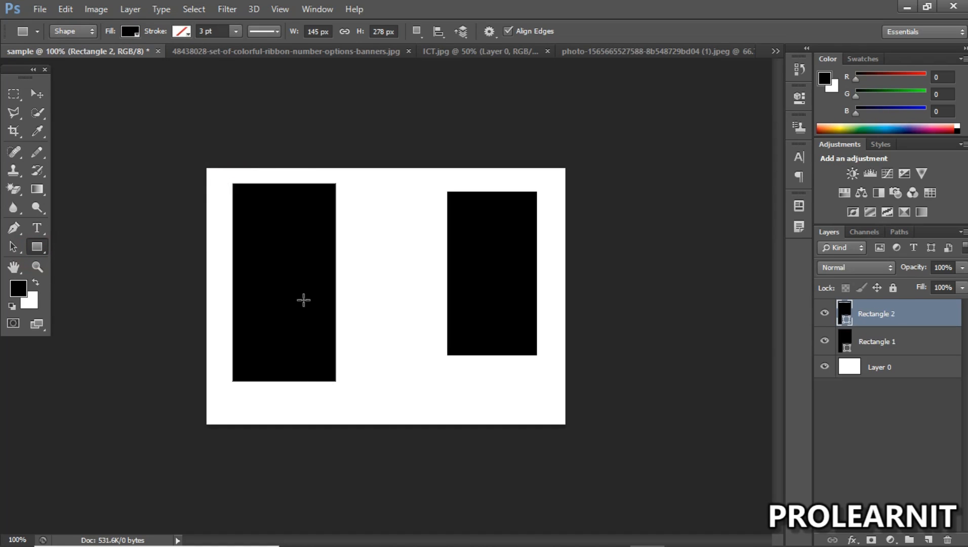
{"action": "left_click", "coordinate": [132, 33]}
{"action": "left_click", "coordinate": [69, 99]}
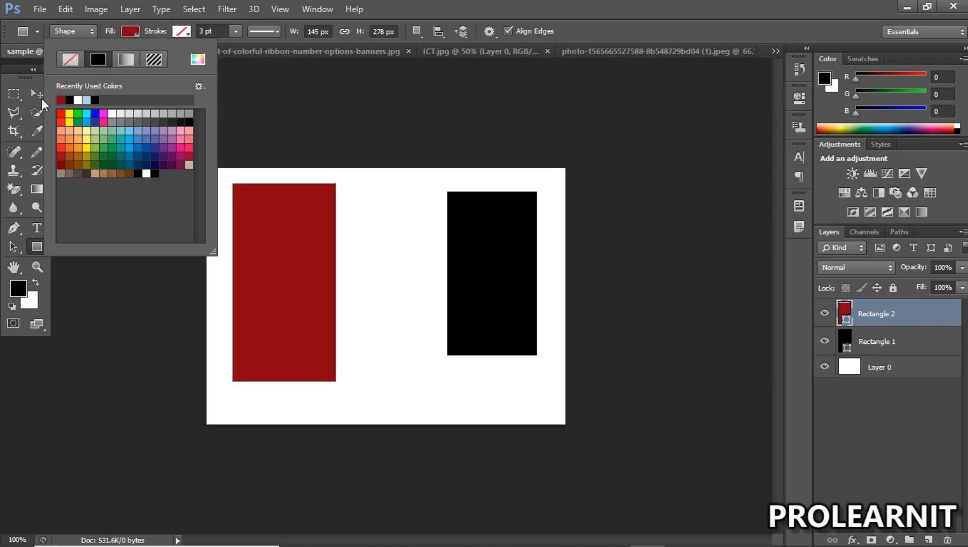
{"action": "left_click", "coordinate": [38, 96]}
{"action": "left_click_drag", "start_coordinate": [272, 285], "coordinate": [358, 293]}
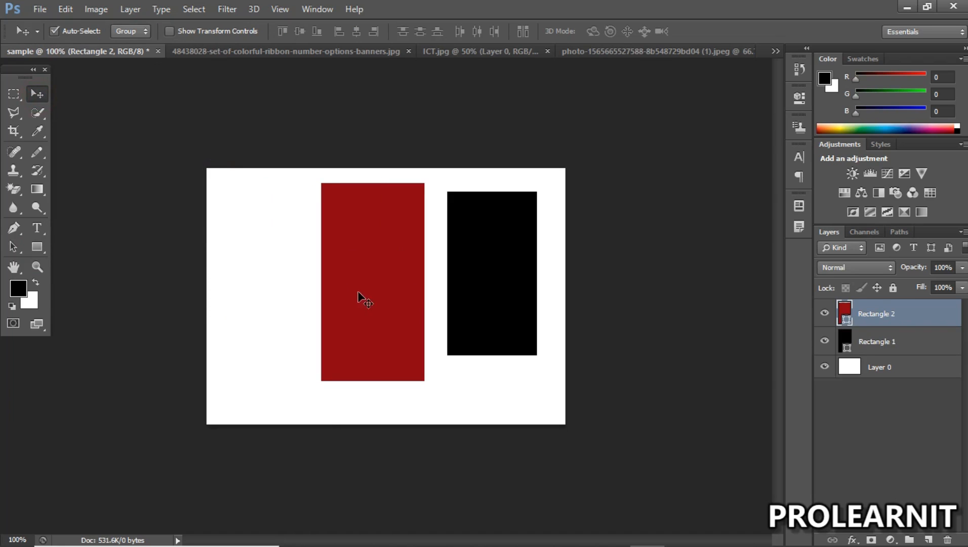
Step: Choose the Paint Bucket Tool and rasterize the Rectangle 2 layer
{"action": "left_click", "coordinate": [37, 188]}
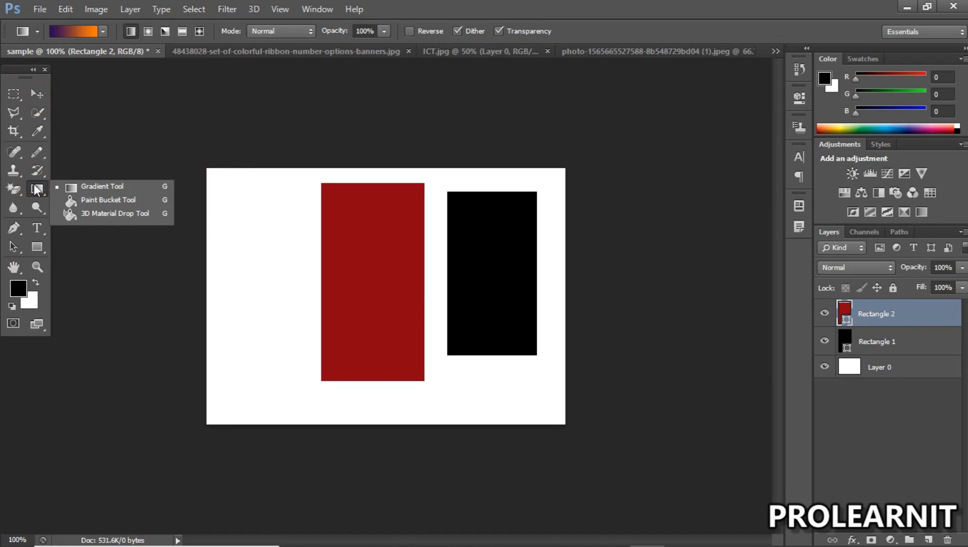
{"action": "left_click", "coordinate": [90, 201]}
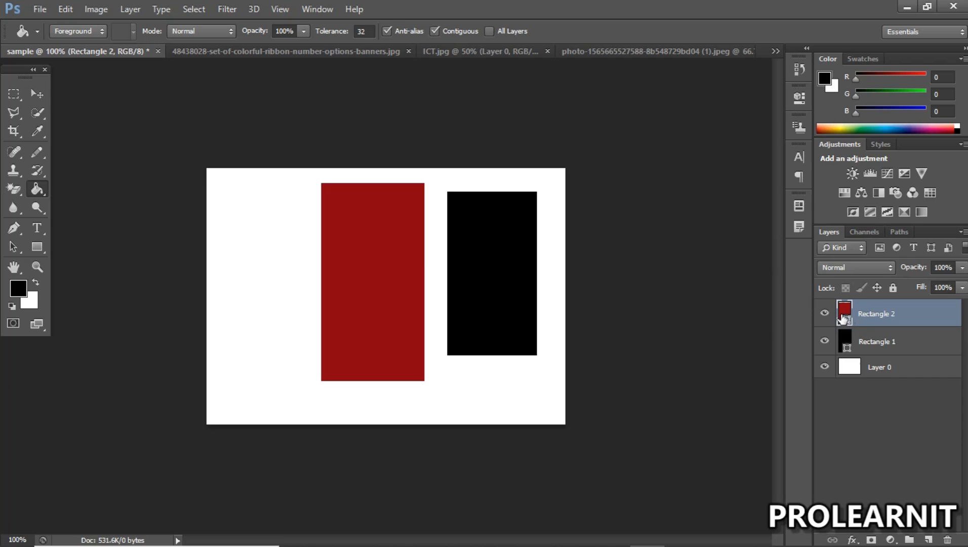
{"action": "right_click", "coordinate": [863, 316]}
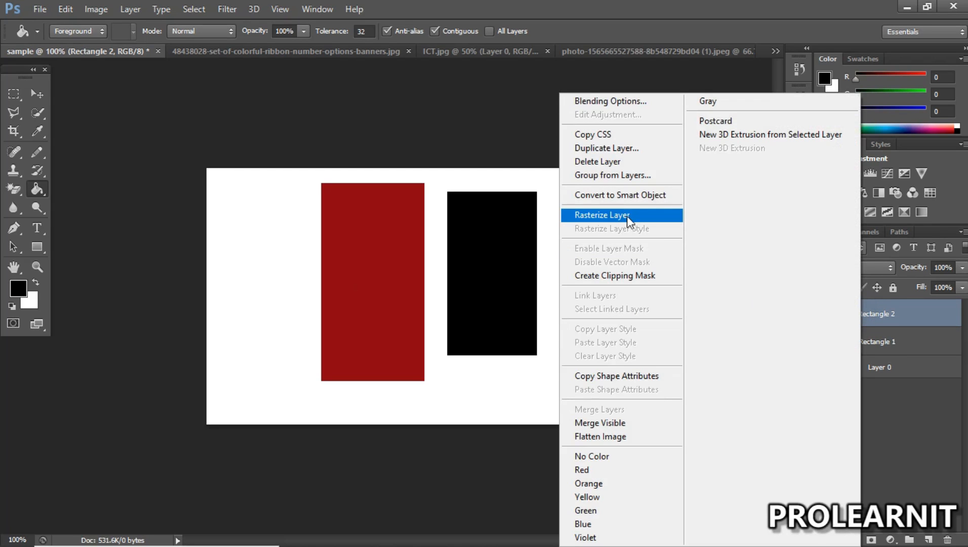
{"action": "left_click", "coordinate": [924, 317]}
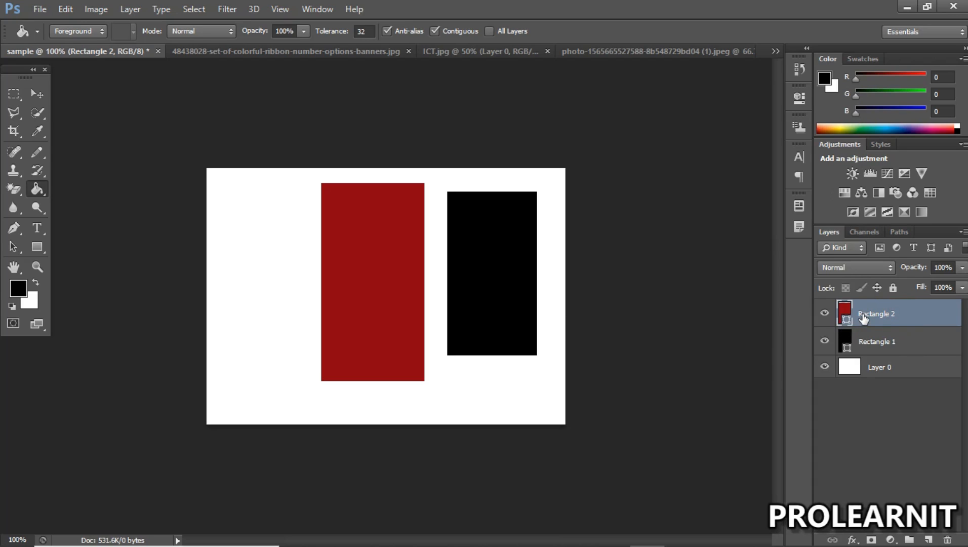
{"action": "right_click", "coordinate": [863, 317]}
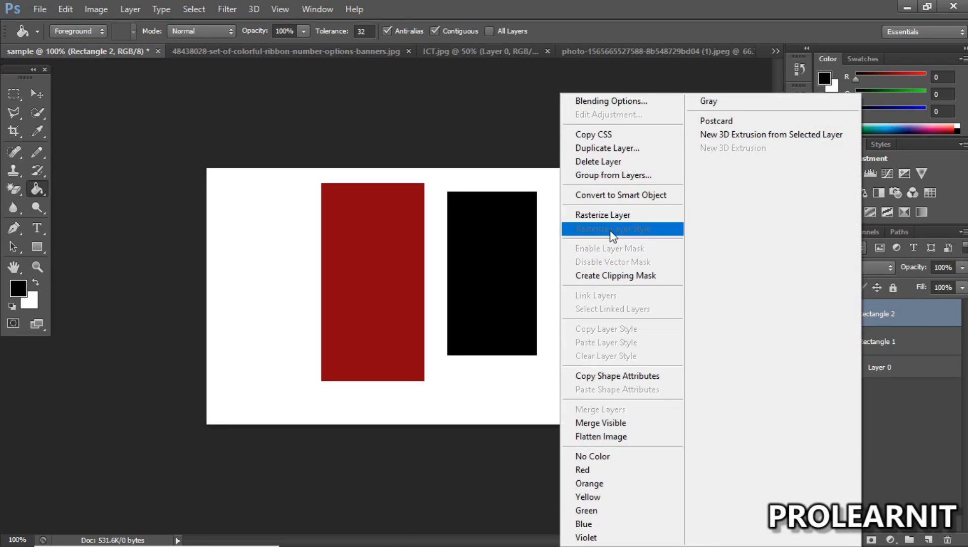
{"action": "left_click", "coordinate": [608, 216]}
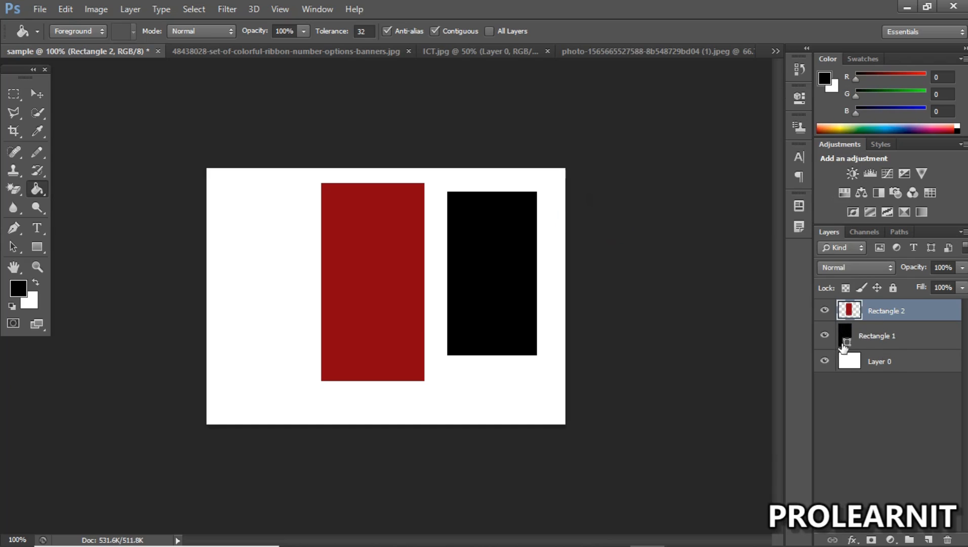
Step: Try filling the dark red rectangle on Rectangle 2 with black using the Paint Bucket, and undo the fill
{"action": "left_click", "coordinate": [874, 345]}
{"action": "left_click", "coordinate": [881, 310]}
{"action": "left_click", "coordinate": [363, 249]}
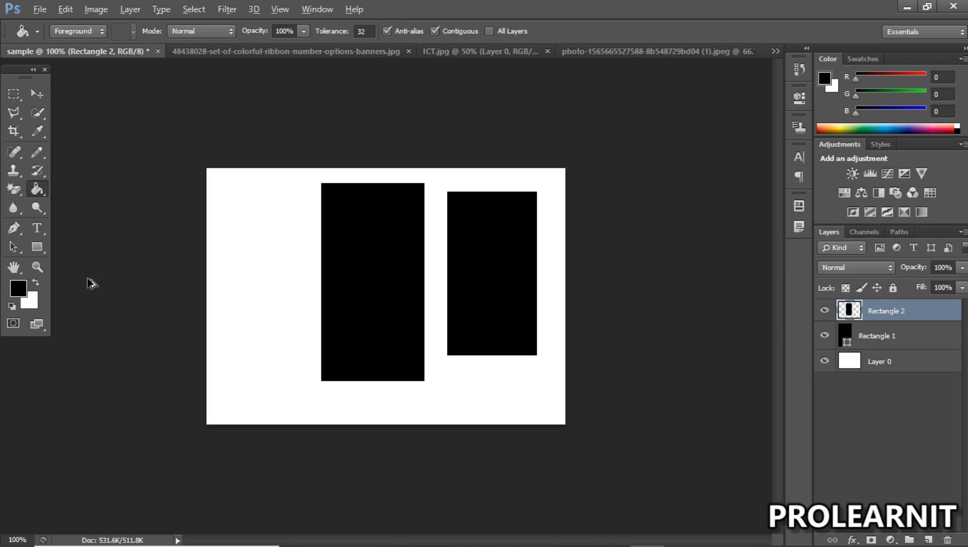
{"action": "key", "text": "ctrl+z"}
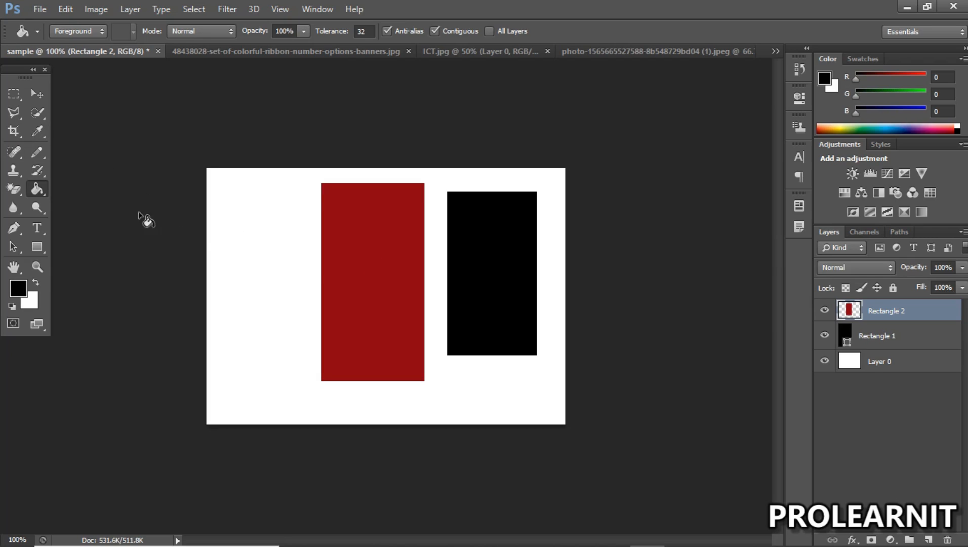
Step: Draw a third rectangle about 98 px wide and 146 px high in the canvas's upper-left corner, filled pink
{"action": "left_click", "coordinate": [36, 246]}
{"action": "left_click_drag", "start_coordinate": [227, 180], "coordinate": [297, 284]}
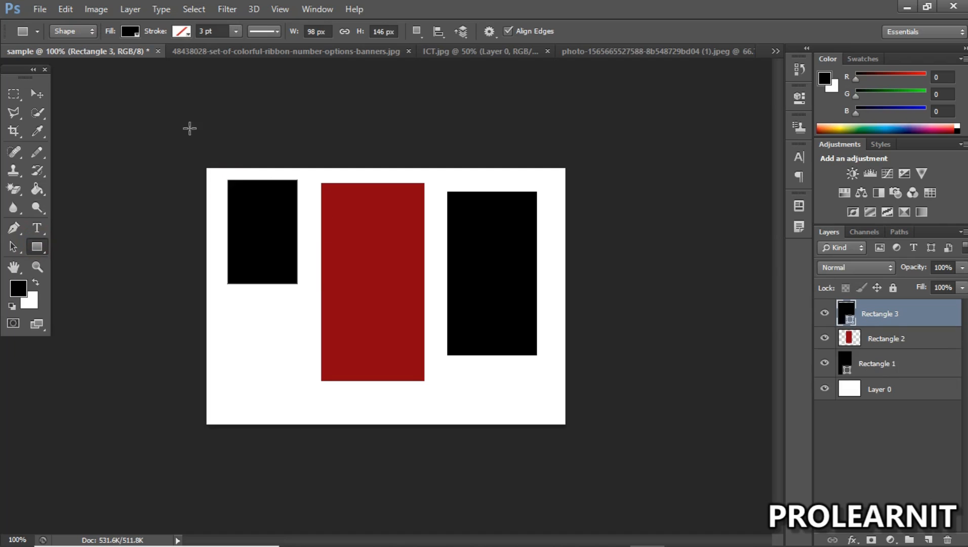
{"action": "left_click", "coordinate": [131, 32]}
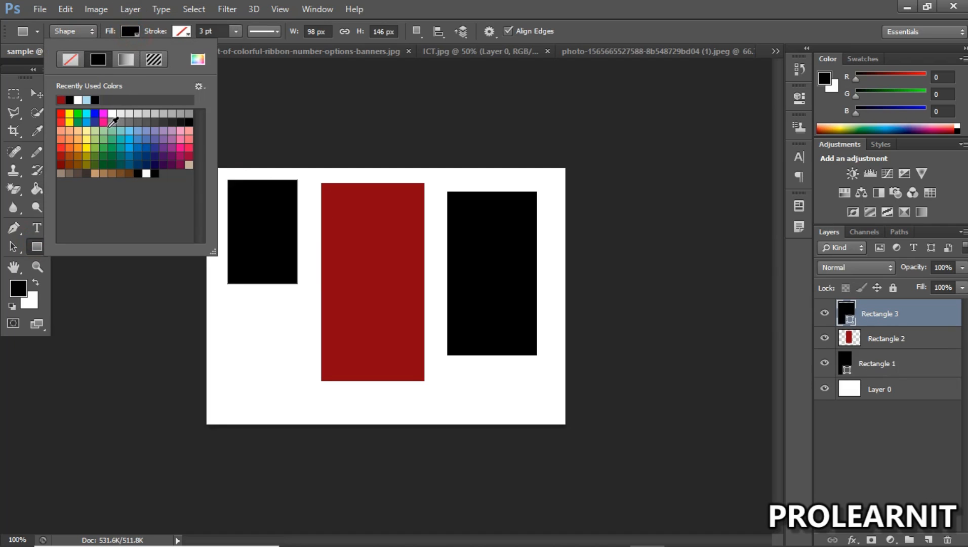
{"action": "left_click", "coordinate": [104, 122]}
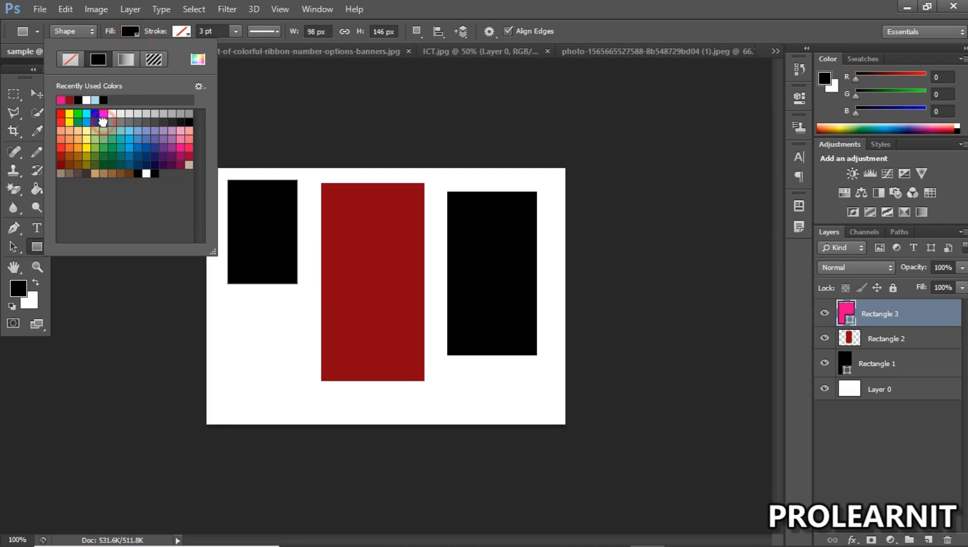
{"action": "left_click", "coordinate": [39, 93]}
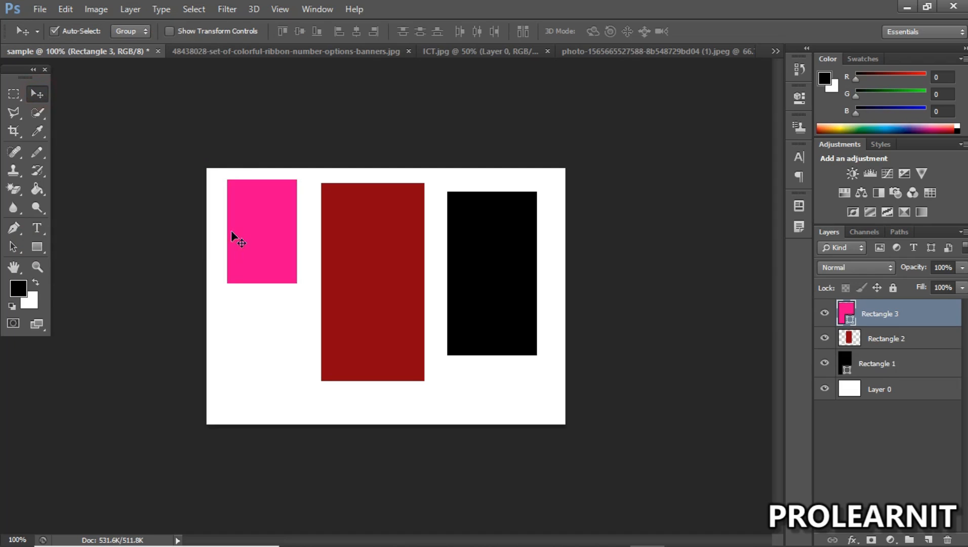
Step: Sample the rectangles' colors with the Eyedropper, finishing with the small rectangle's pink as the foreground color
{"action": "left_click", "coordinate": [37, 131]}
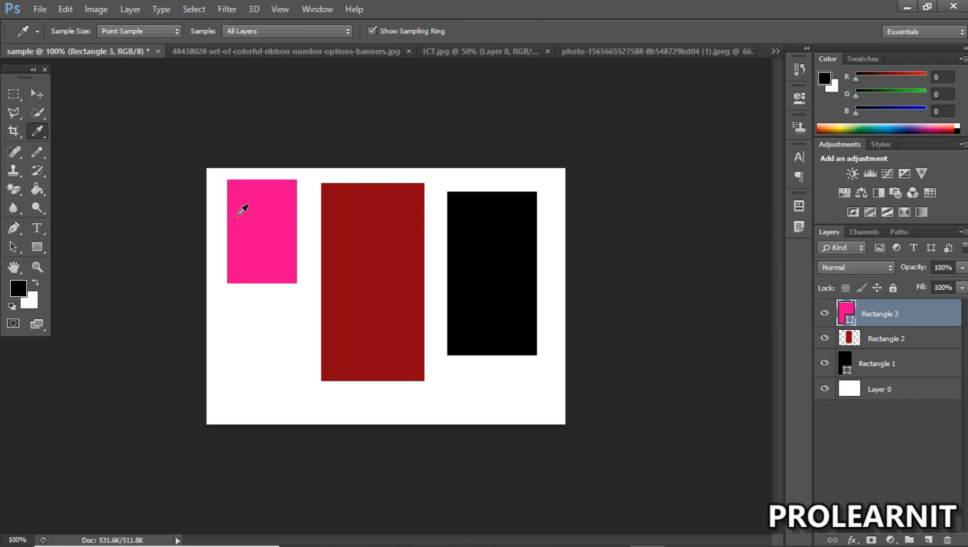
{"action": "left_click", "coordinate": [417, 205]}
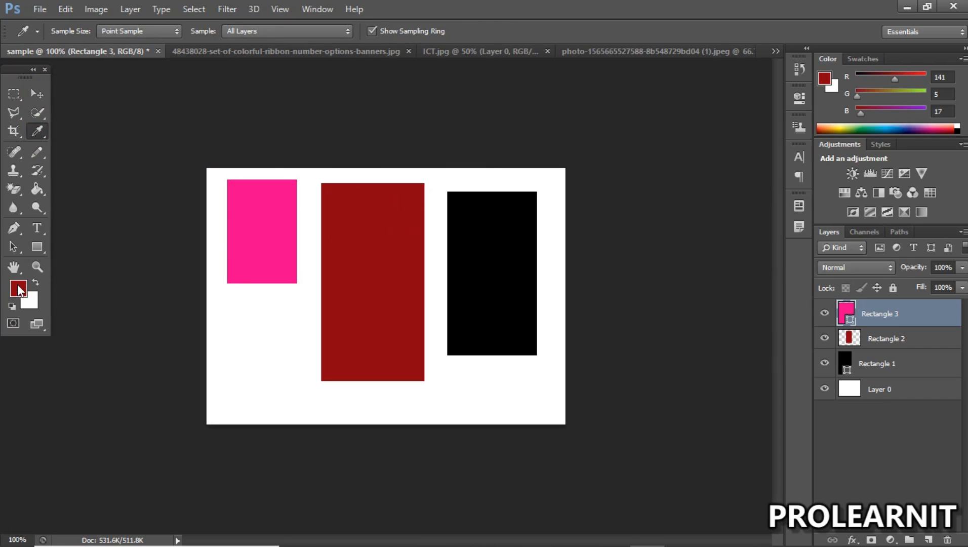
{"action": "left_click", "coordinate": [252, 209]}
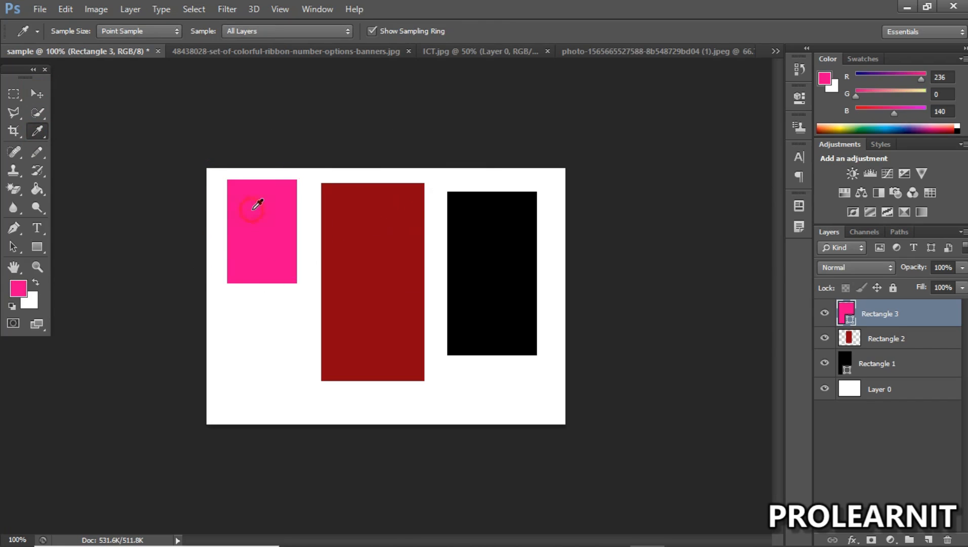
{"action": "left_click_drag", "start_coordinate": [487, 213], "coordinate": [253, 191]}
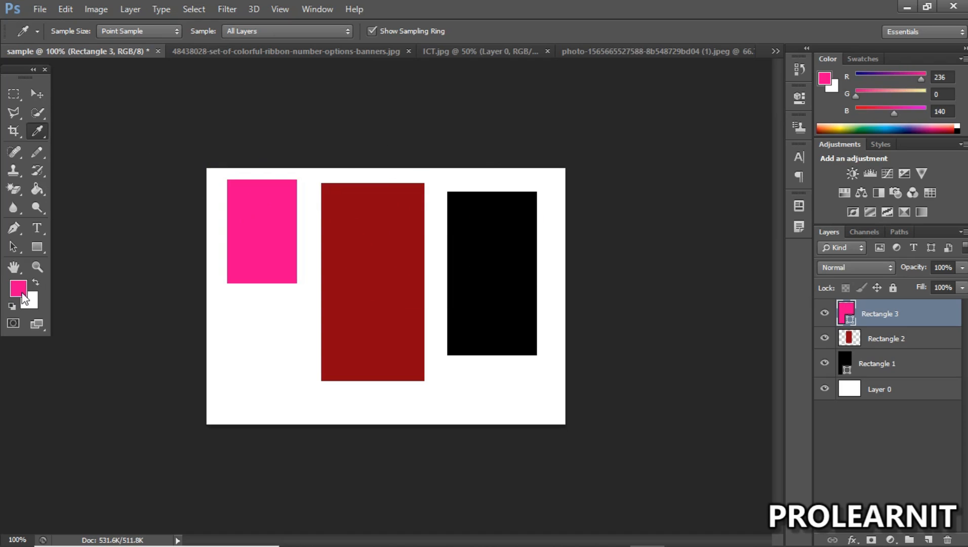
Step: Fill the dark red rectangle on the Rectangle 2 layer with the sampled pink using the Paint Bucket Tool
{"action": "left_click", "coordinate": [37, 190]}
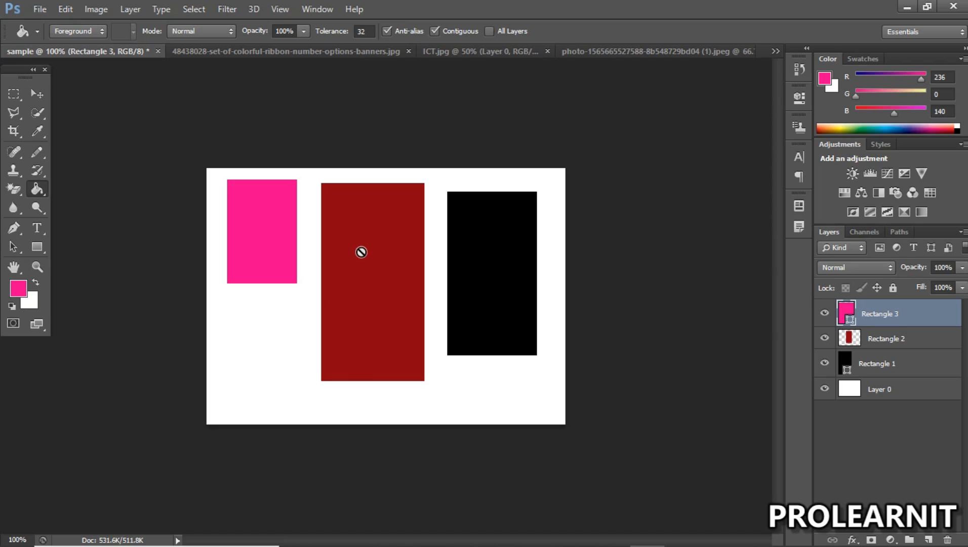
{"action": "left_click", "coordinate": [37, 190]}
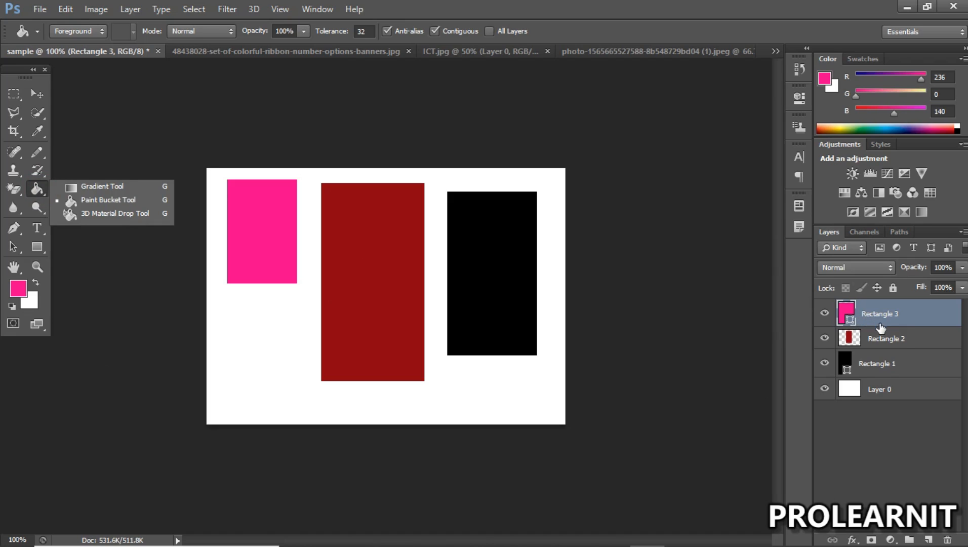
{"action": "left_click", "coordinate": [873, 339]}
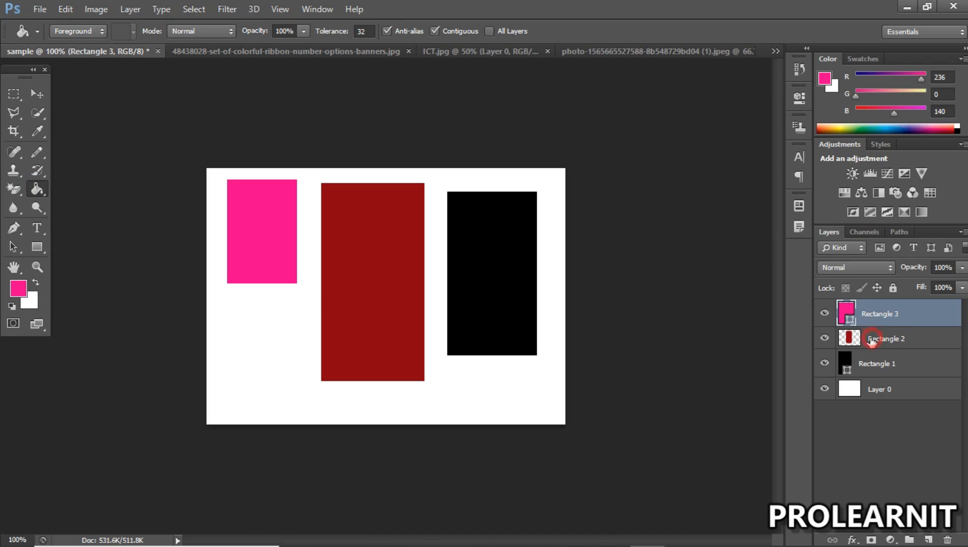
{"action": "left_click", "coordinate": [878, 314]}
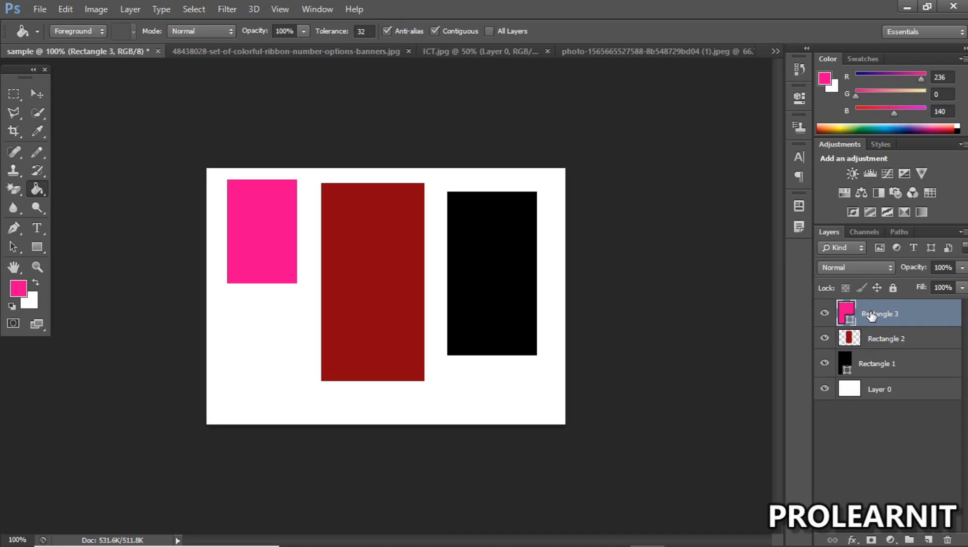
{"action": "left_click", "coordinate": [881, 339]}
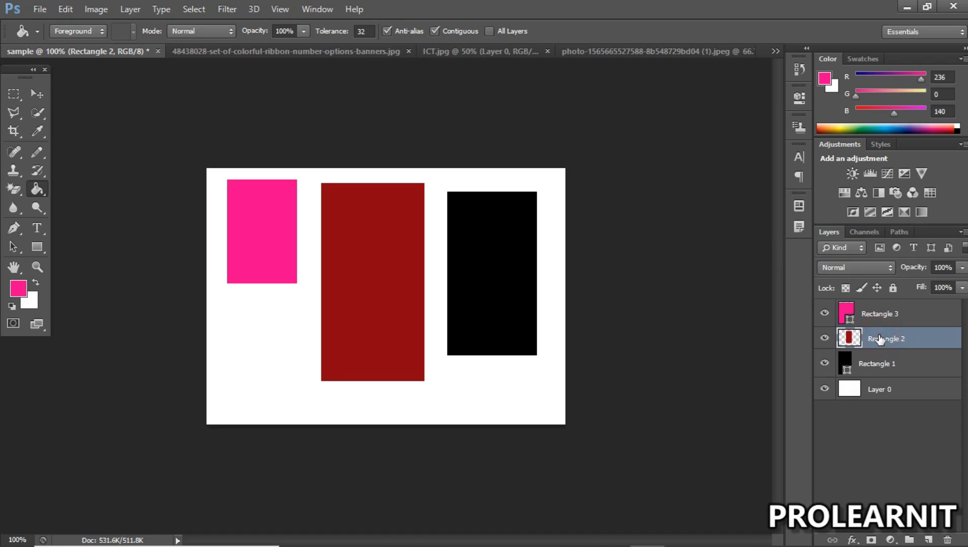
{"action": "left_click", "coordinate": [364, 231]}
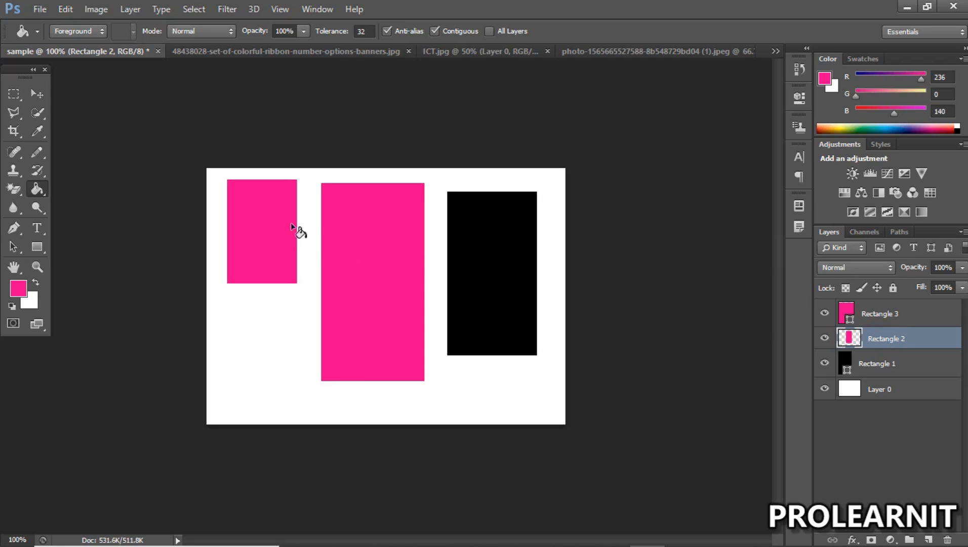
{"action": "left_click", "coordinate": [44, 89]}
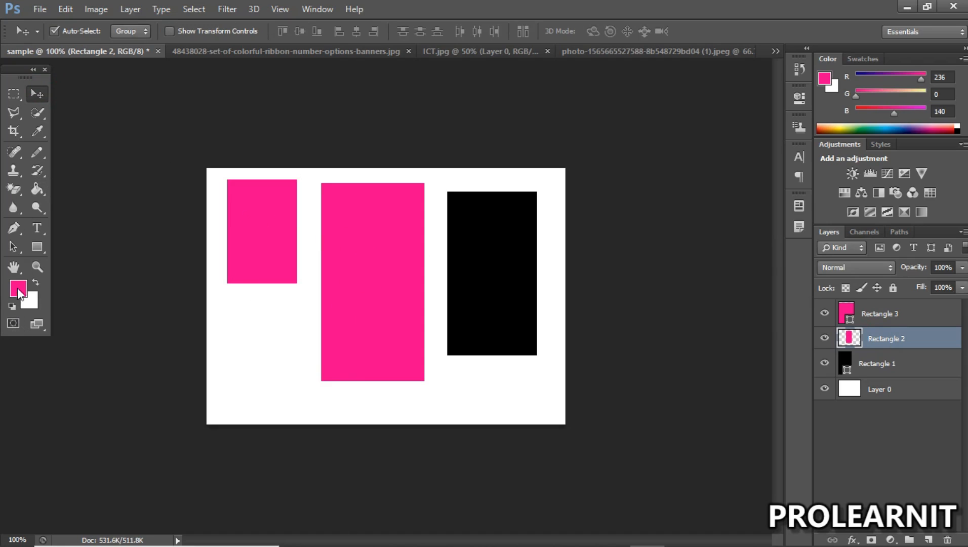
{"action": "left_click", "coordinate": [37, 189]}
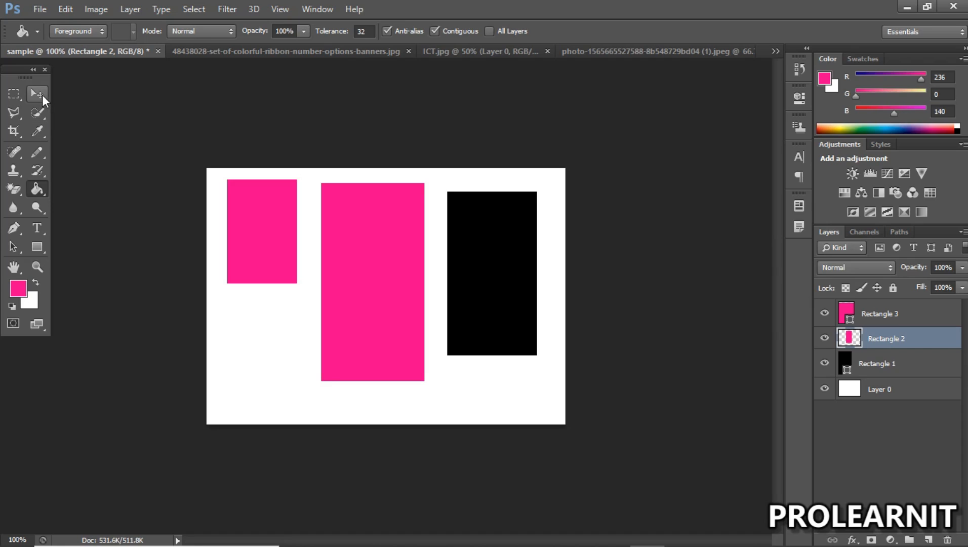
{"action": "right_click", "coordinate": [40, 189]}
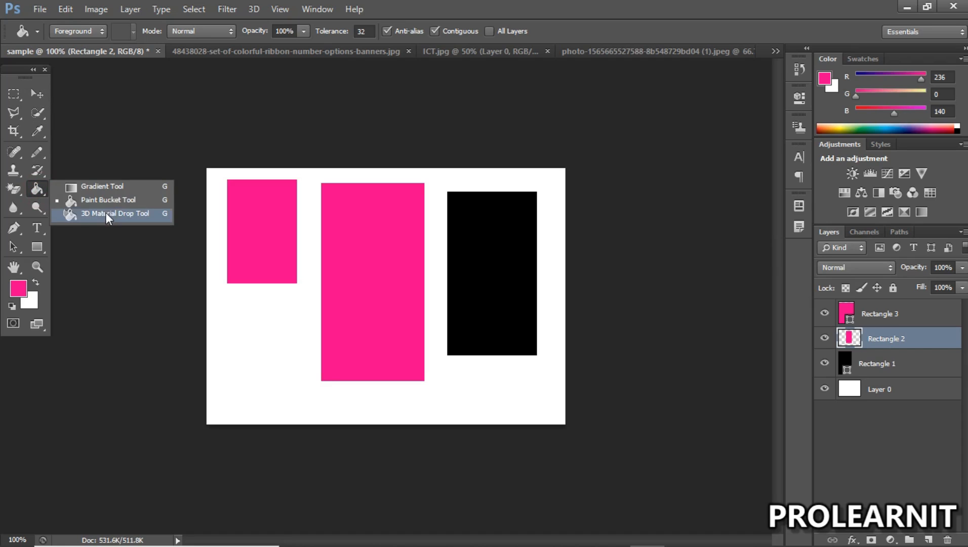
{"action": "left_click", "coordinate": [99, 186]}
Step: Move the large middle pink rectangle slightly down and to the left on the canvas, and switch to the Magic Eraser Tool
{"action": "left_click", "coordinate": [32, 100]}
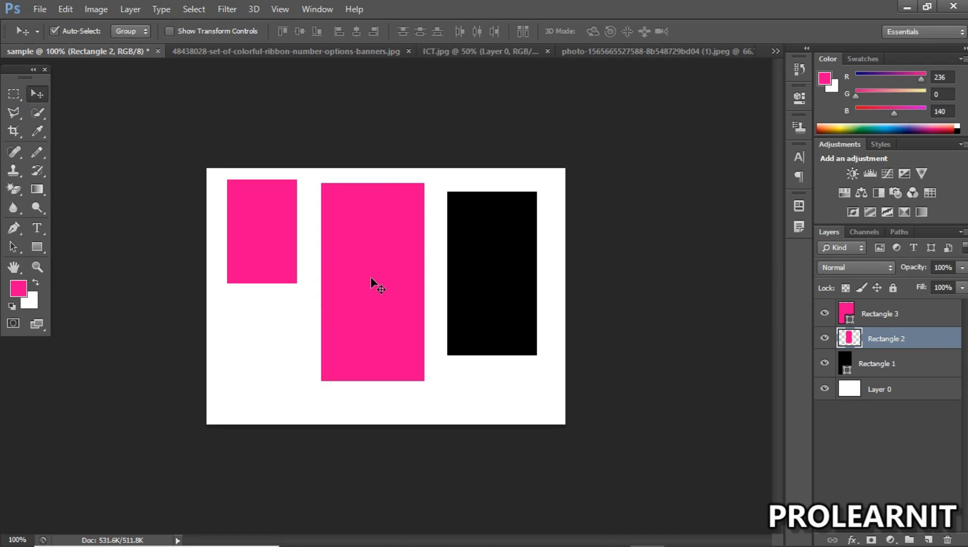
{"action": "left_click_drag", "start_coordinate": [355, 271], "coordinate": [337, 288]}
{"action": "left_click", "coordinate": [41, 189]}
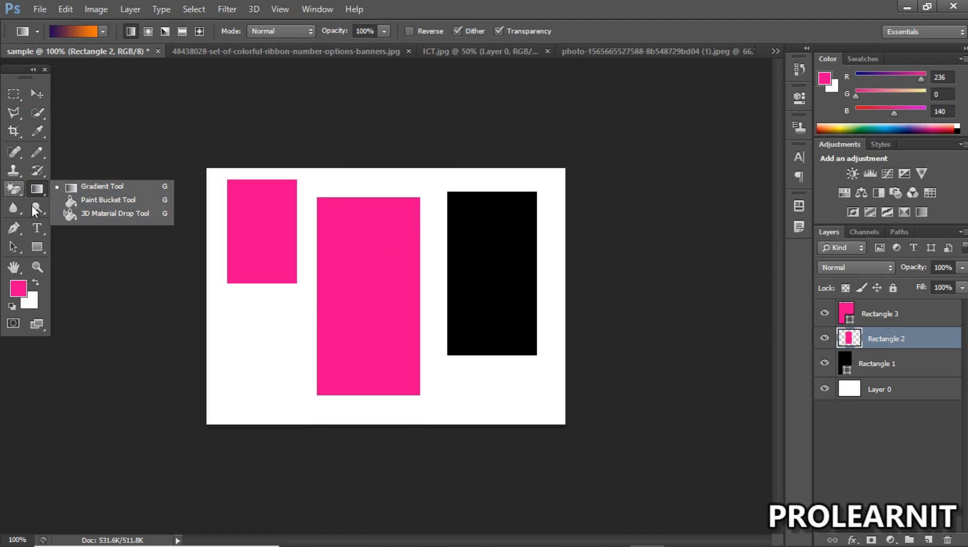
{"action": "left_click", "coordinate": [28, 104]}
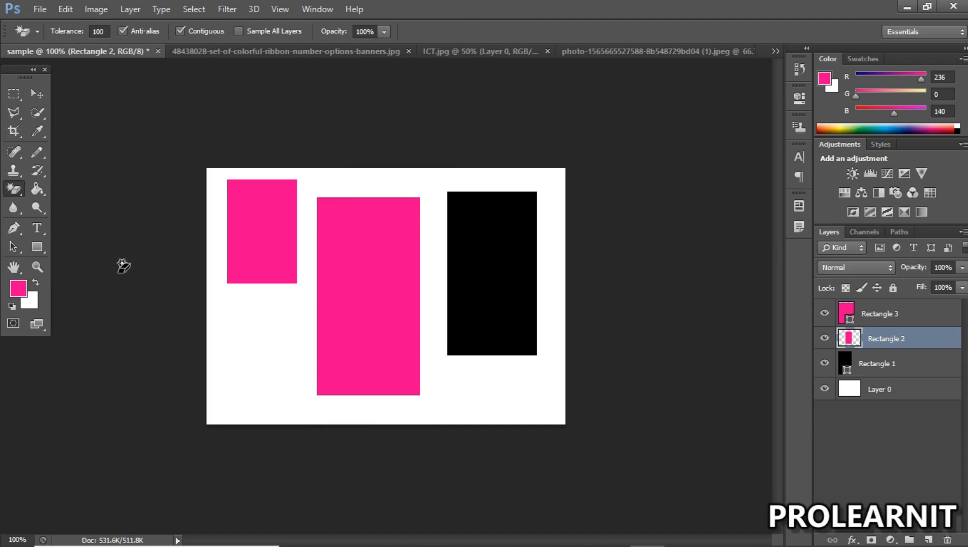